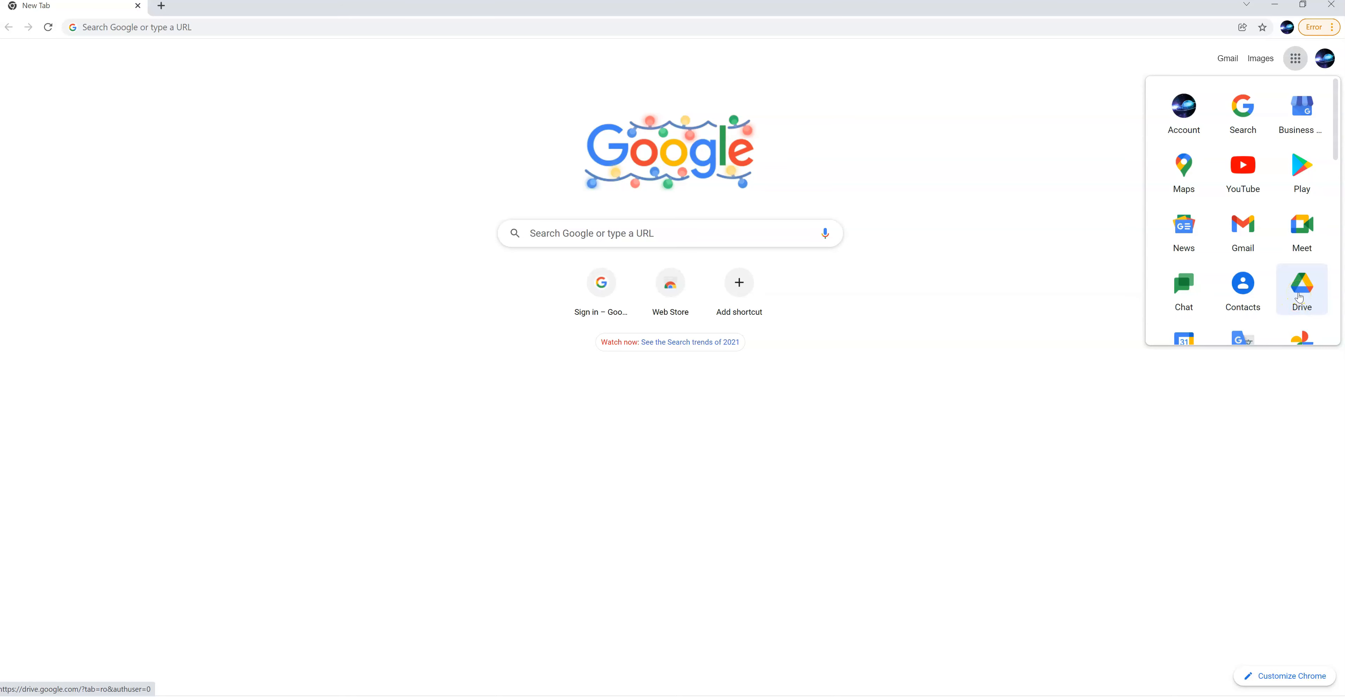
- Create a new Google Jamboard file from Google Drive
left_click(1298, 295)
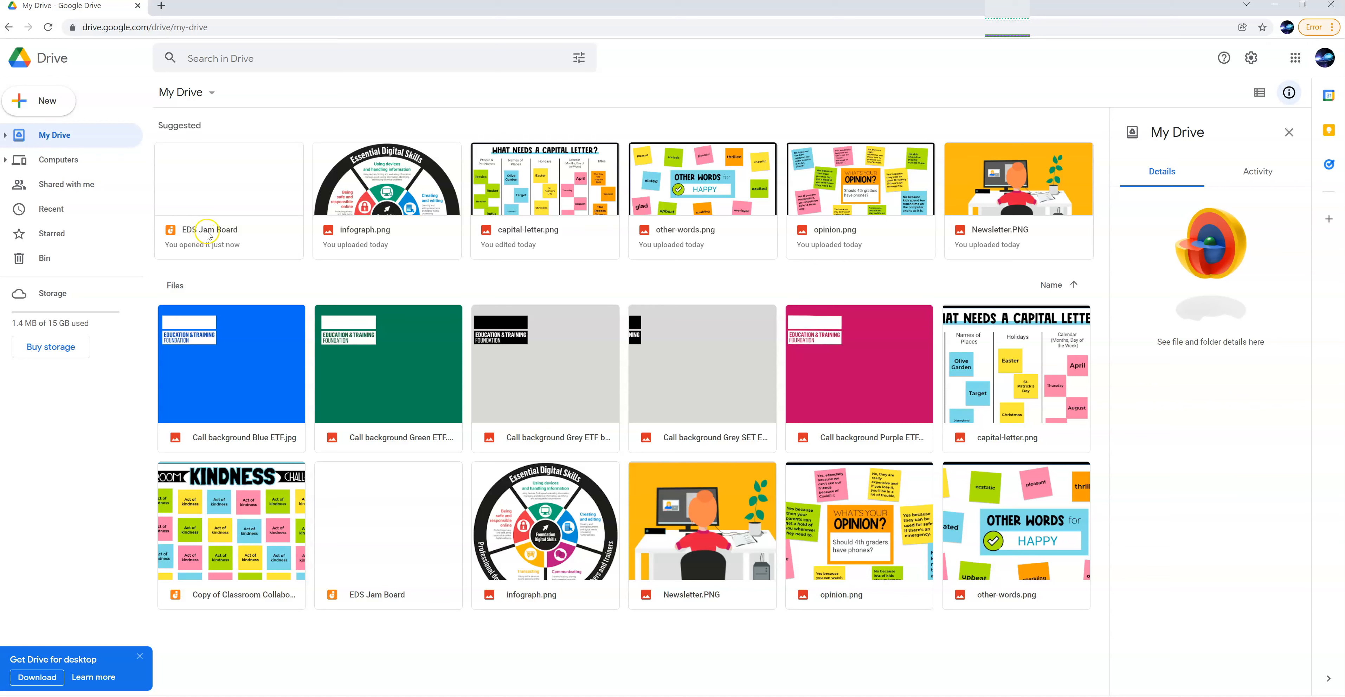
left_click(56, 107)
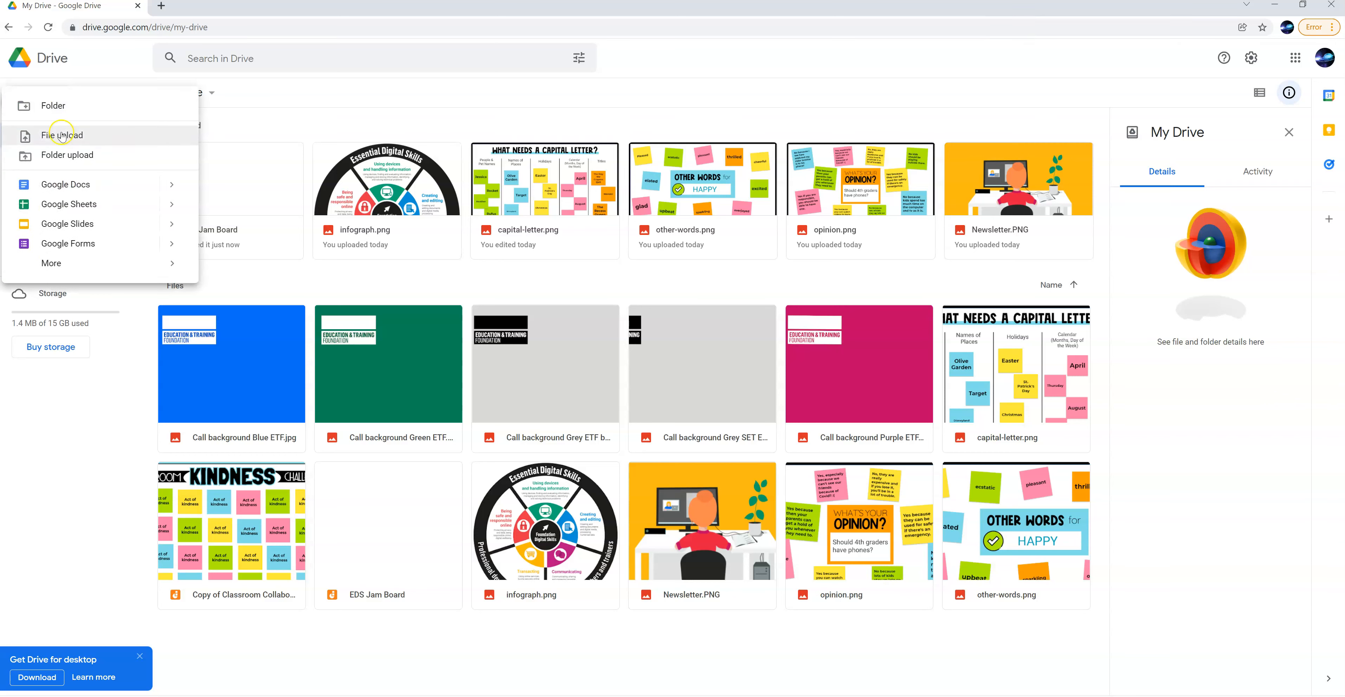
mouse_move(63, 267)
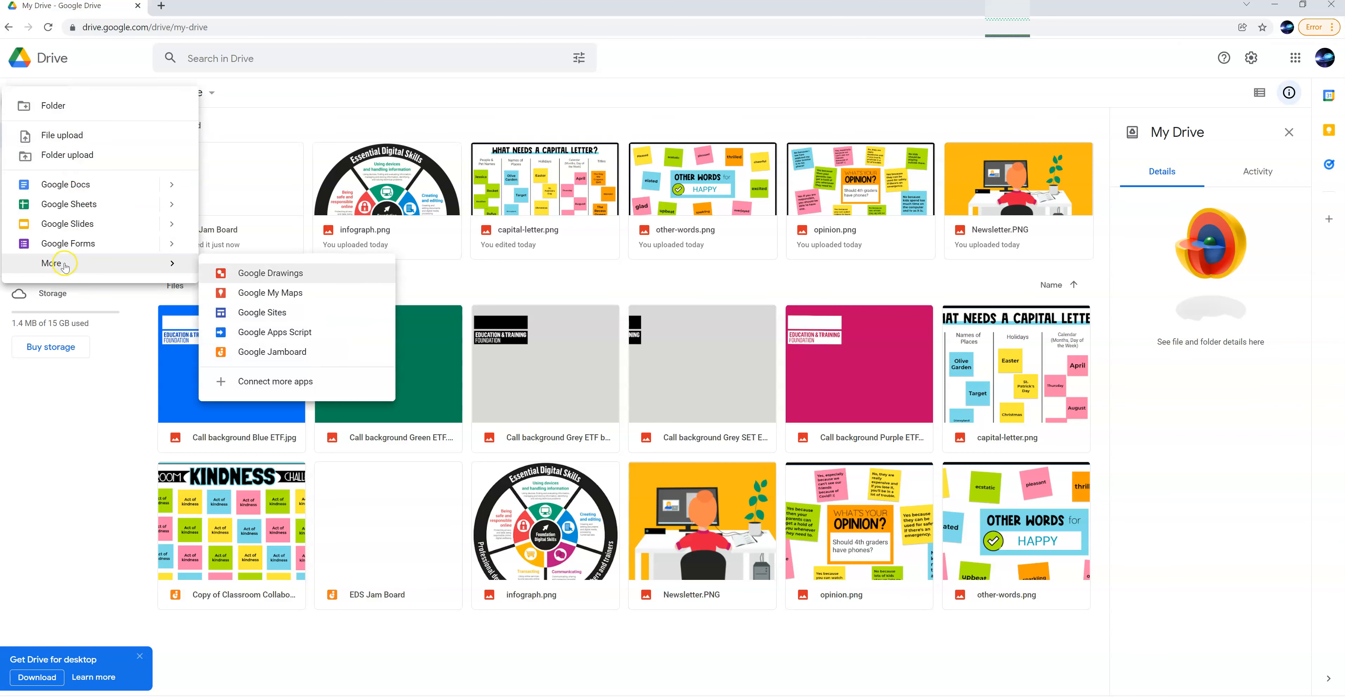
left_click(285, 355)
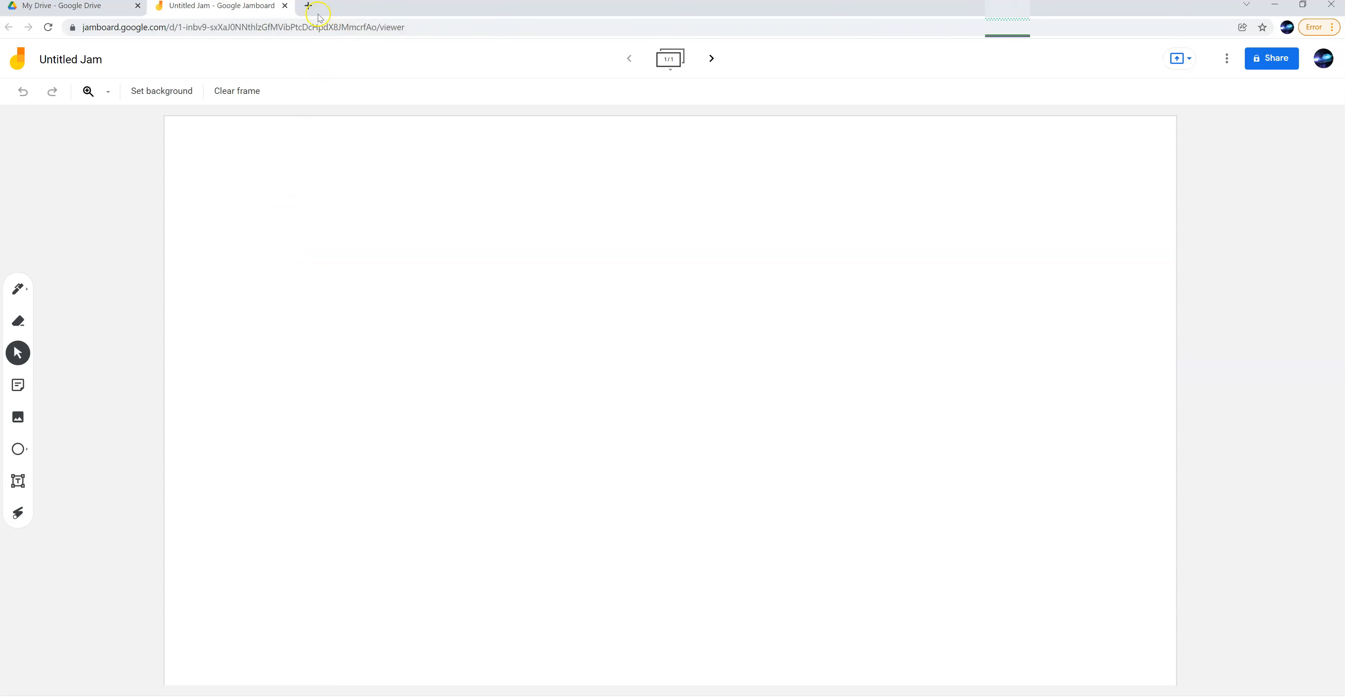
- Go to the Jamboard home page in a new browser tab and open the existing EDS Jam Board
left_click(310, 7)
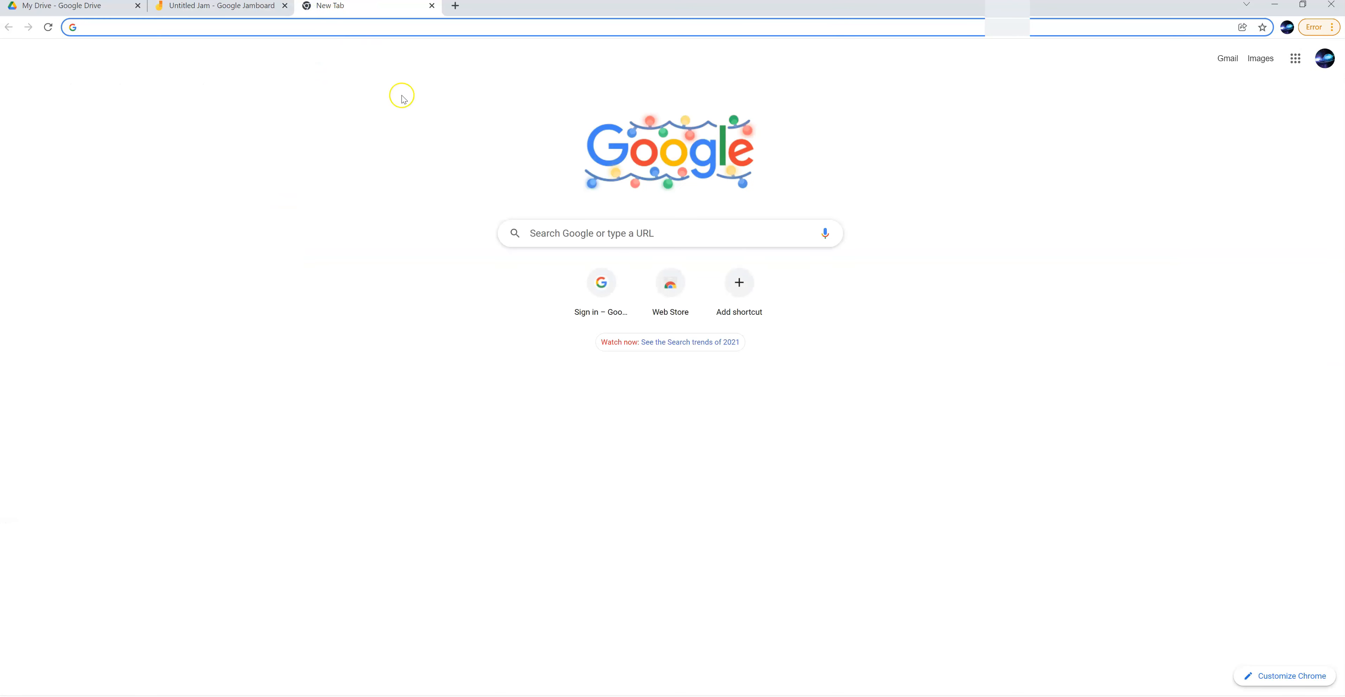
left_click(1295, 61)
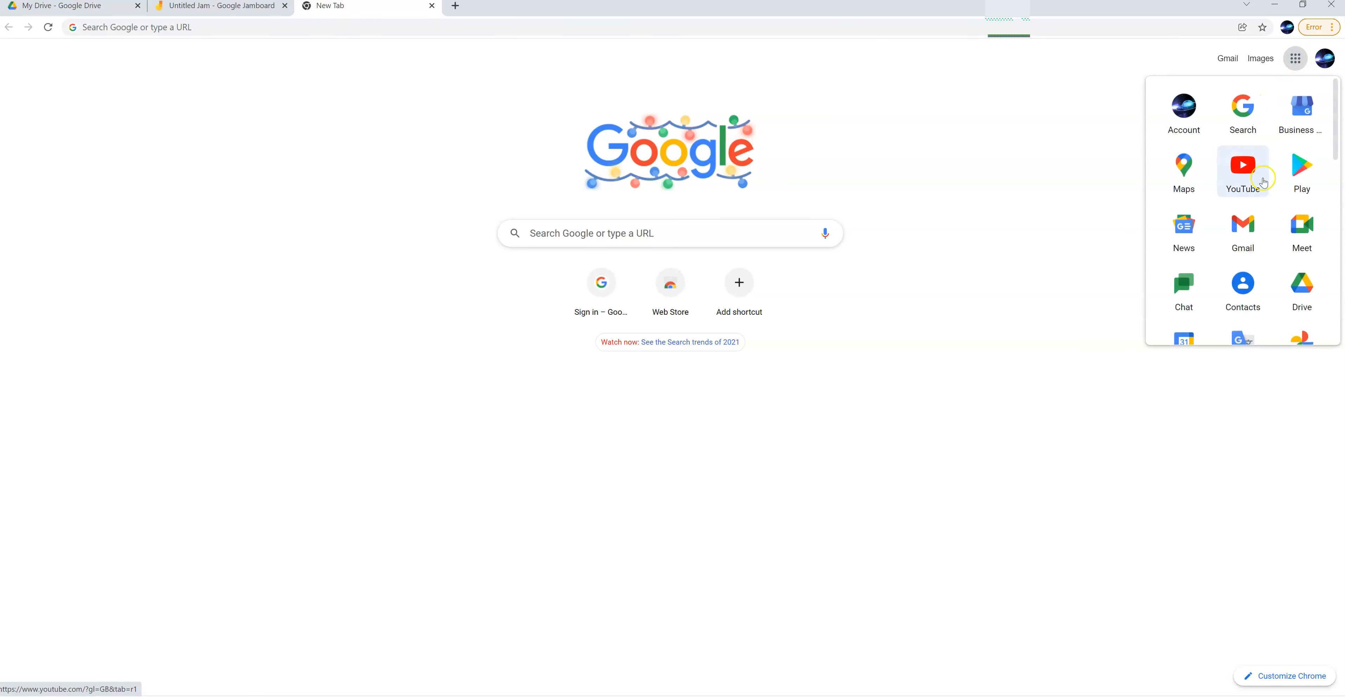
scroll(1265, 196, "down", 3)
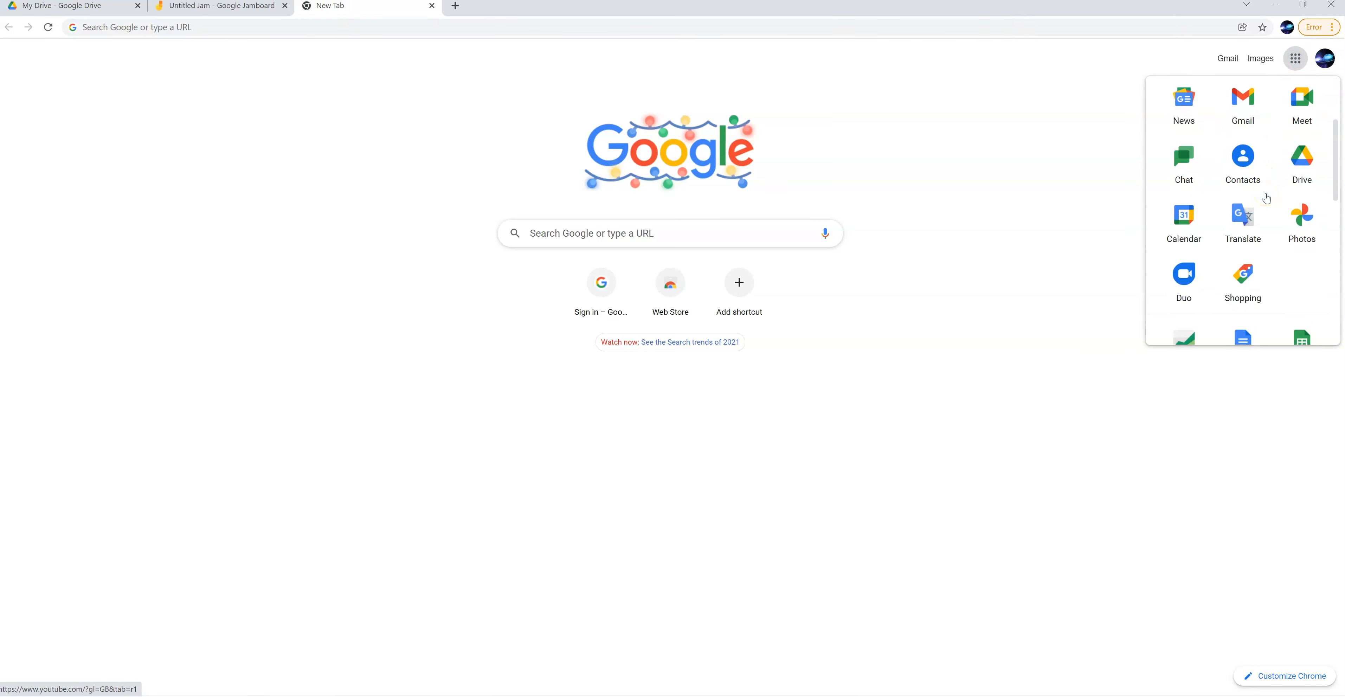
scroll(1266, 196, "down", 3)
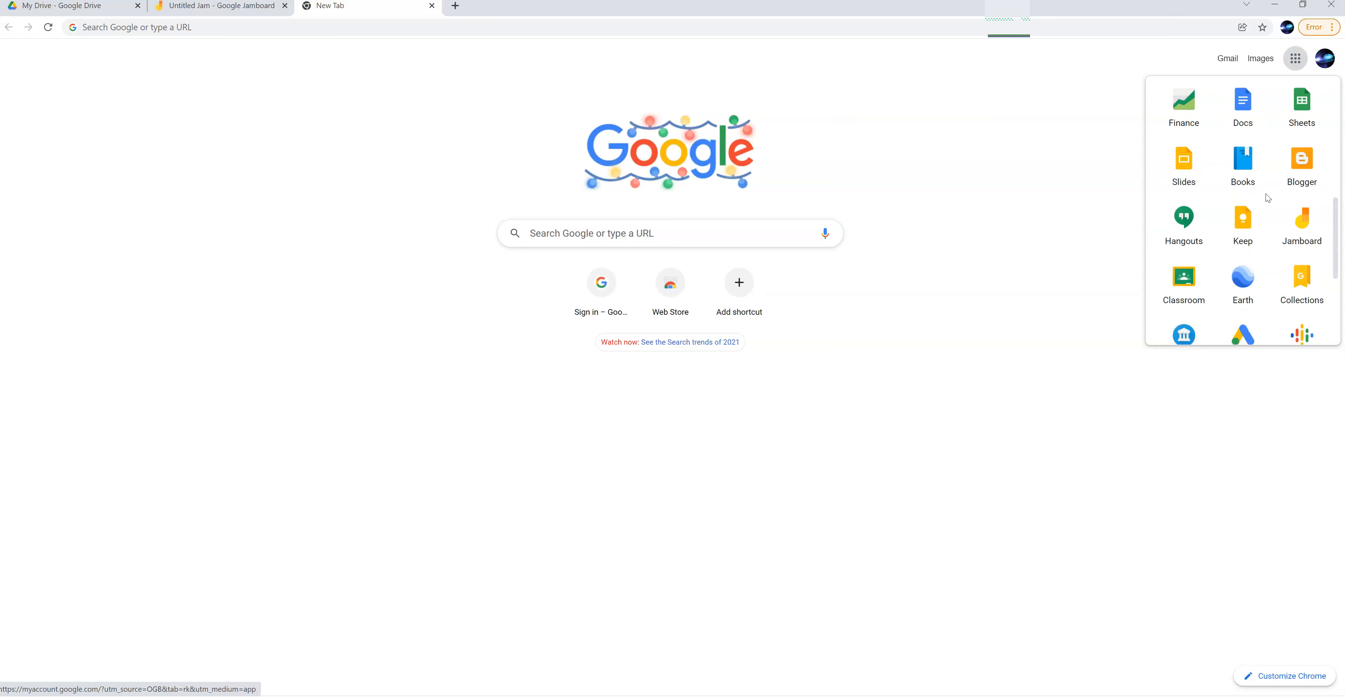
left_click(1290, 216)
left_click(1304, 224)
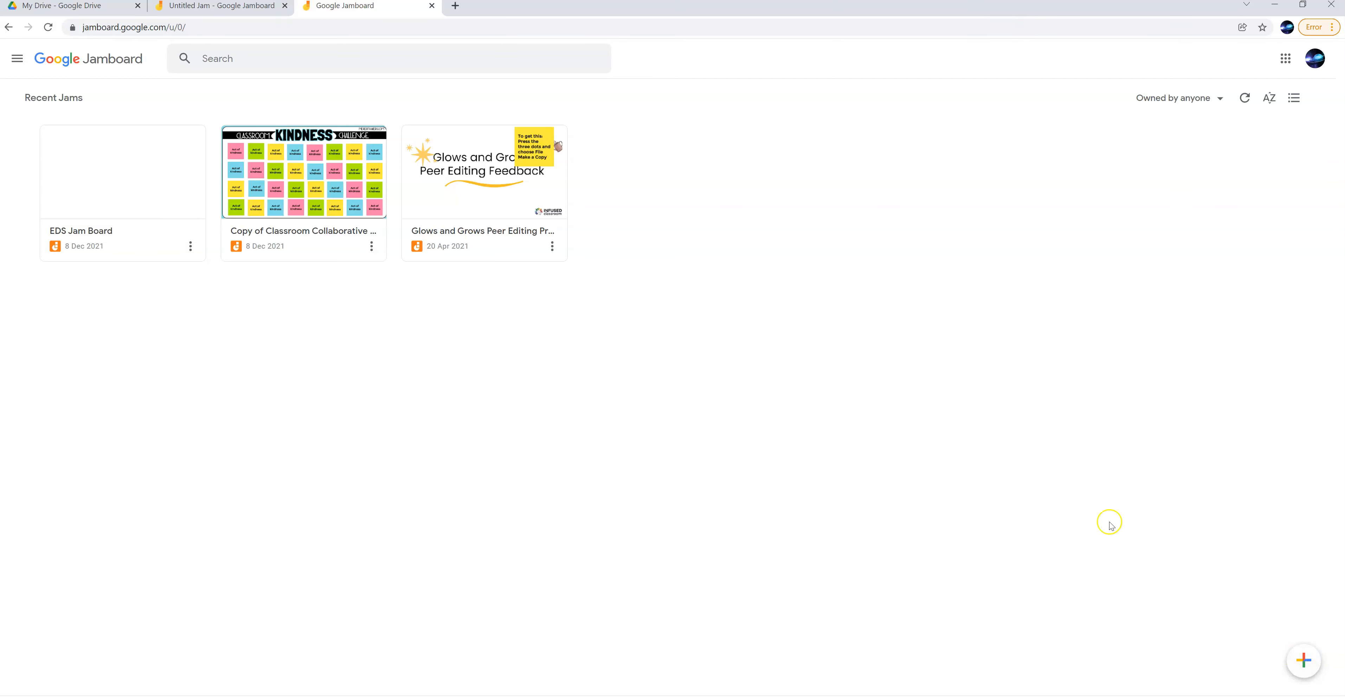
left_click(151, 194)
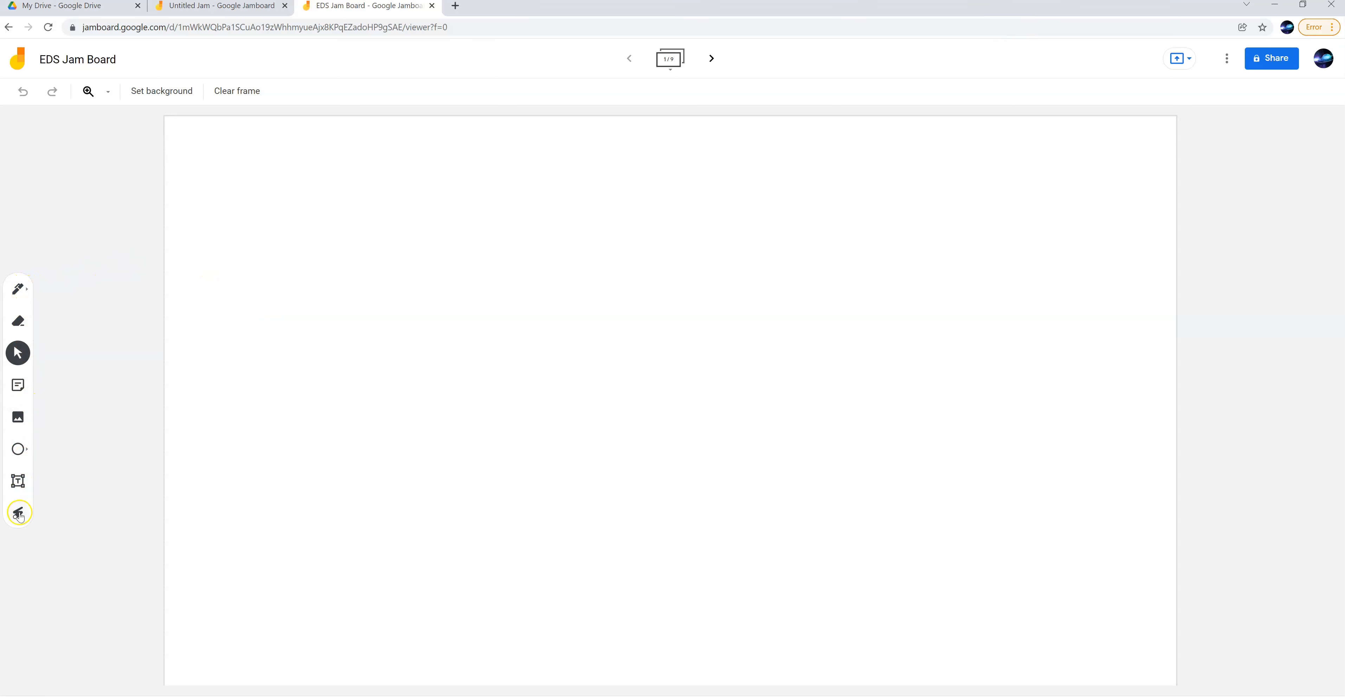
- Draw a black pen scribble on the upper left of the frame and overlap it with looping blue highlighter strokes
left_click(18, 290)
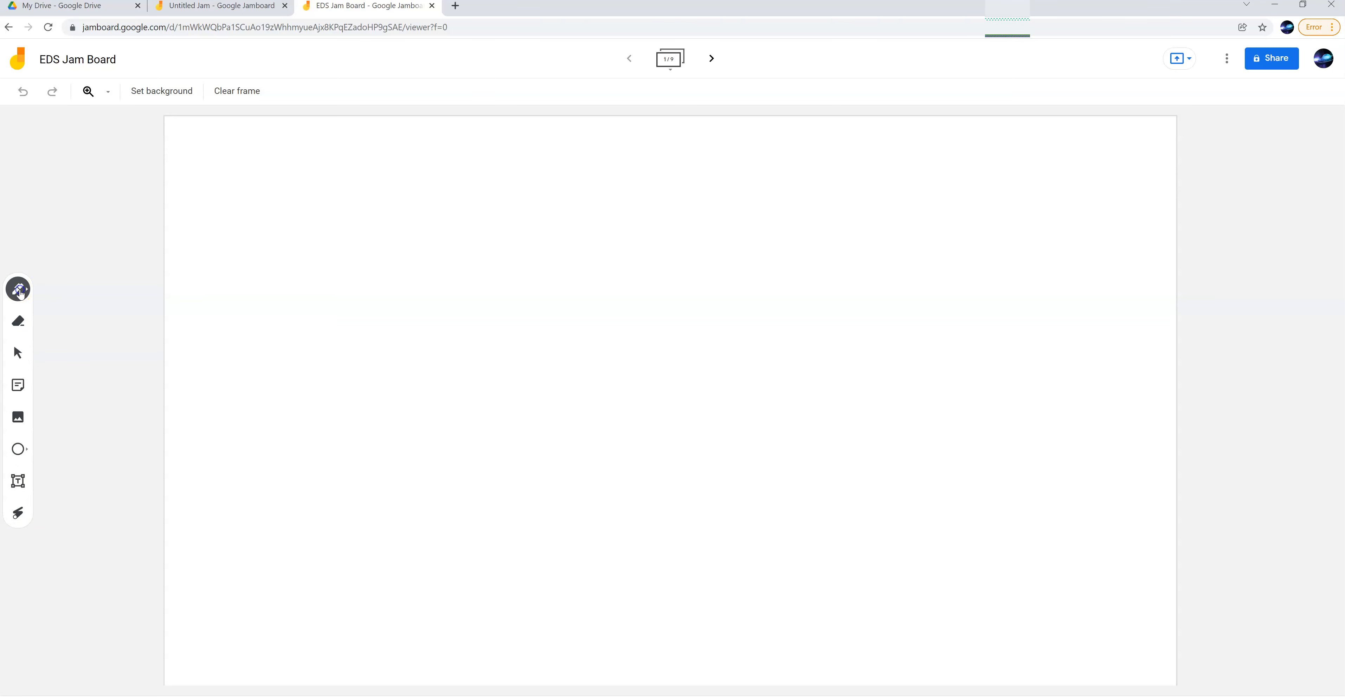
mouse_move(221, 287)
left_mouse_down()
mouse_move(298, 277)
mouse_move(269, 333)
mouse_move(309, 270)
mouse_move(312, 328)
left_mouse_up()
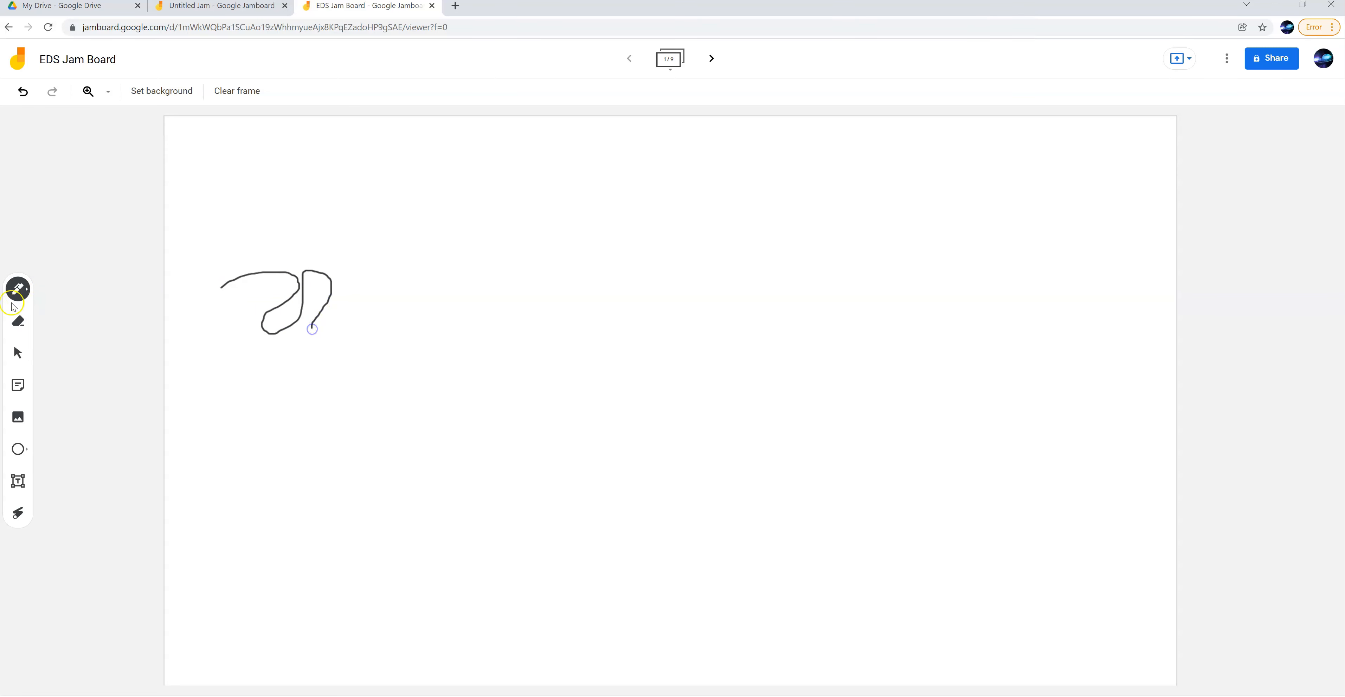
left_click(29, 291)
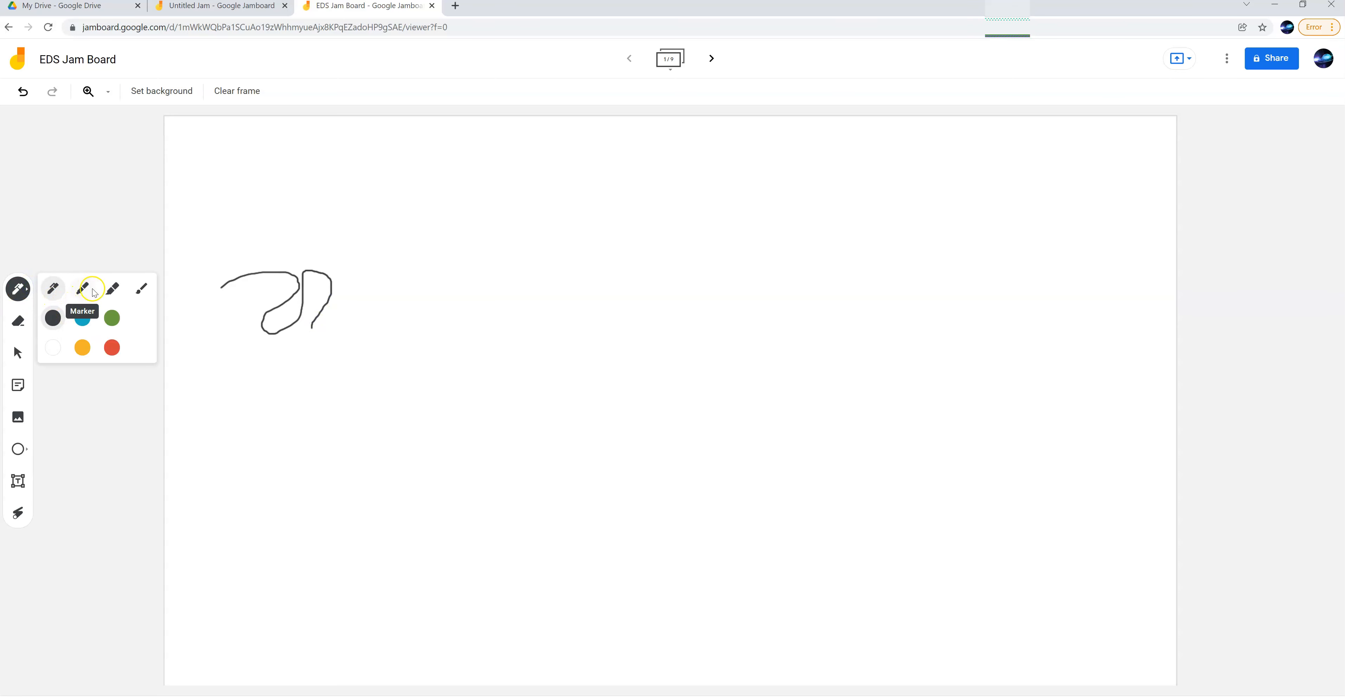
left_click(113, 289)
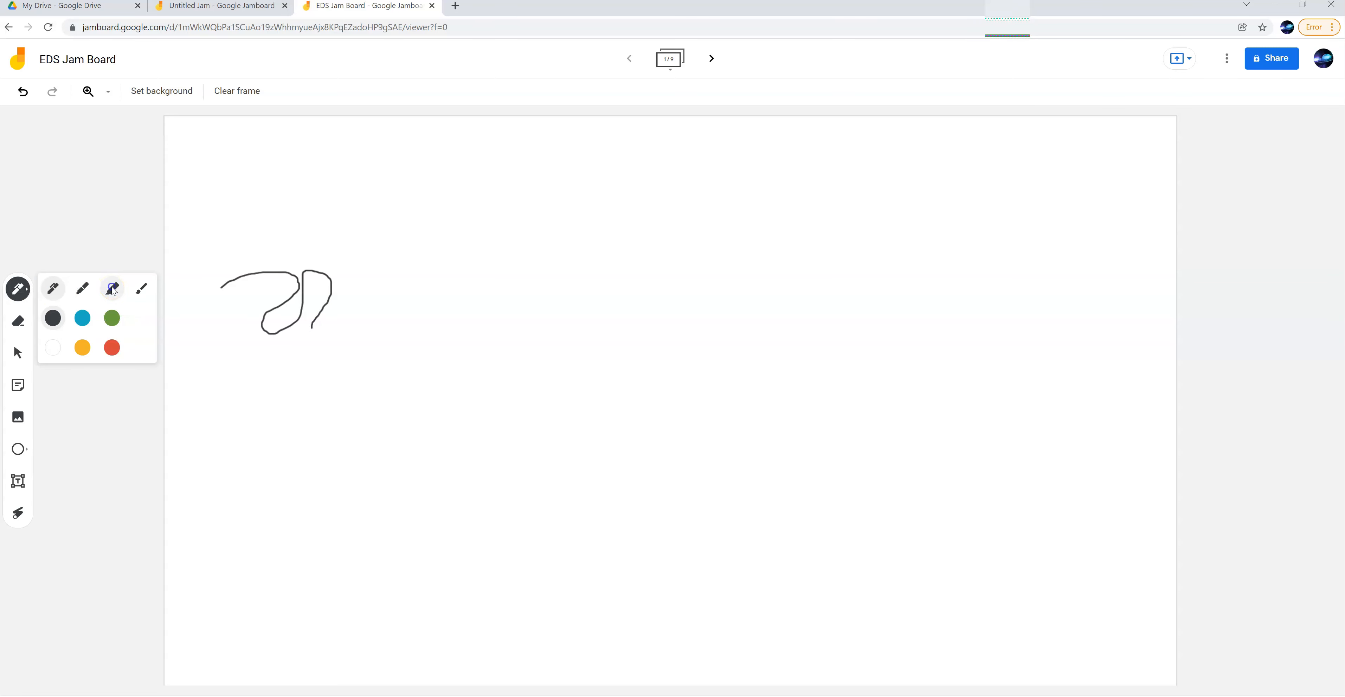
left_click(86, 319)
mouse_move(238, 263)
left_mouse_down()
mouse_move(249, 256)
mouse_move(361, 324)
mouse_move(291, 363)
mouse_move(310, 272)
mouse_move(407, 265)
mouse_move(436, 243)
mouse_move(355, 320)
mouse_move(368, 265)
mouse_move(405, 234)
left_mouse_up()
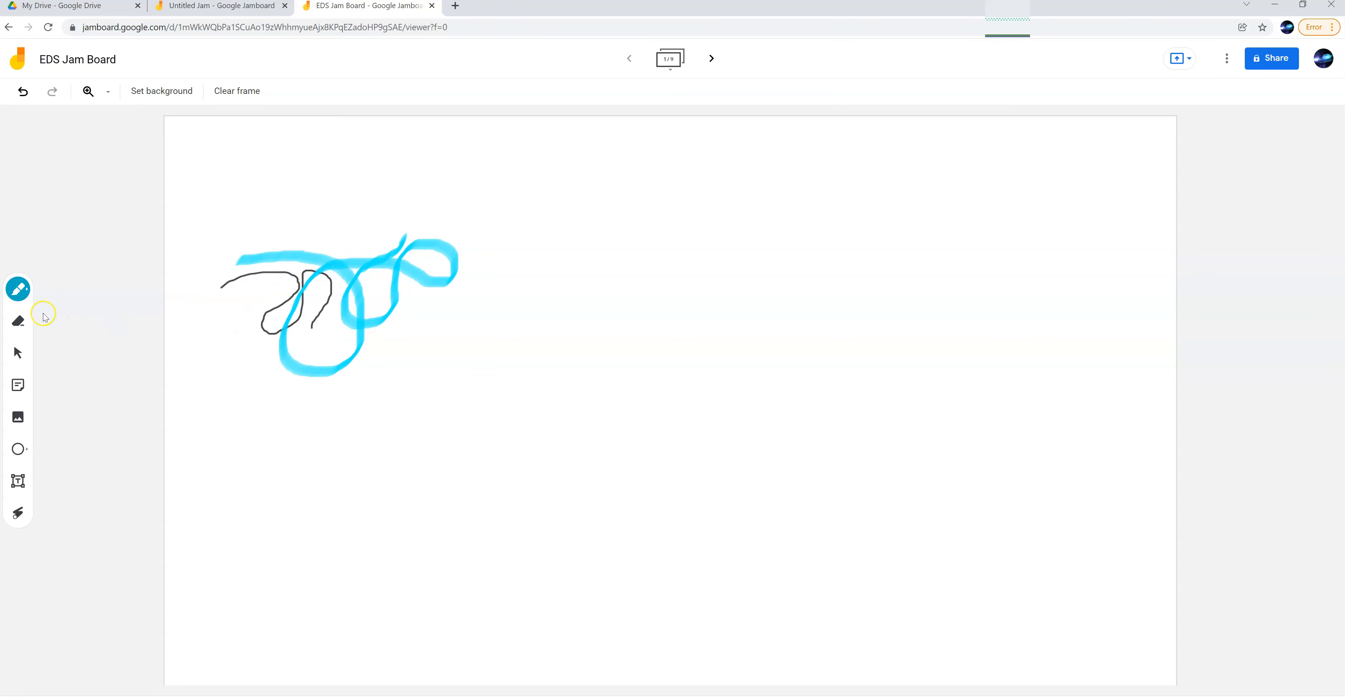
- Erase the upper parts of the black and blue scribbles
left_click(18, 320)
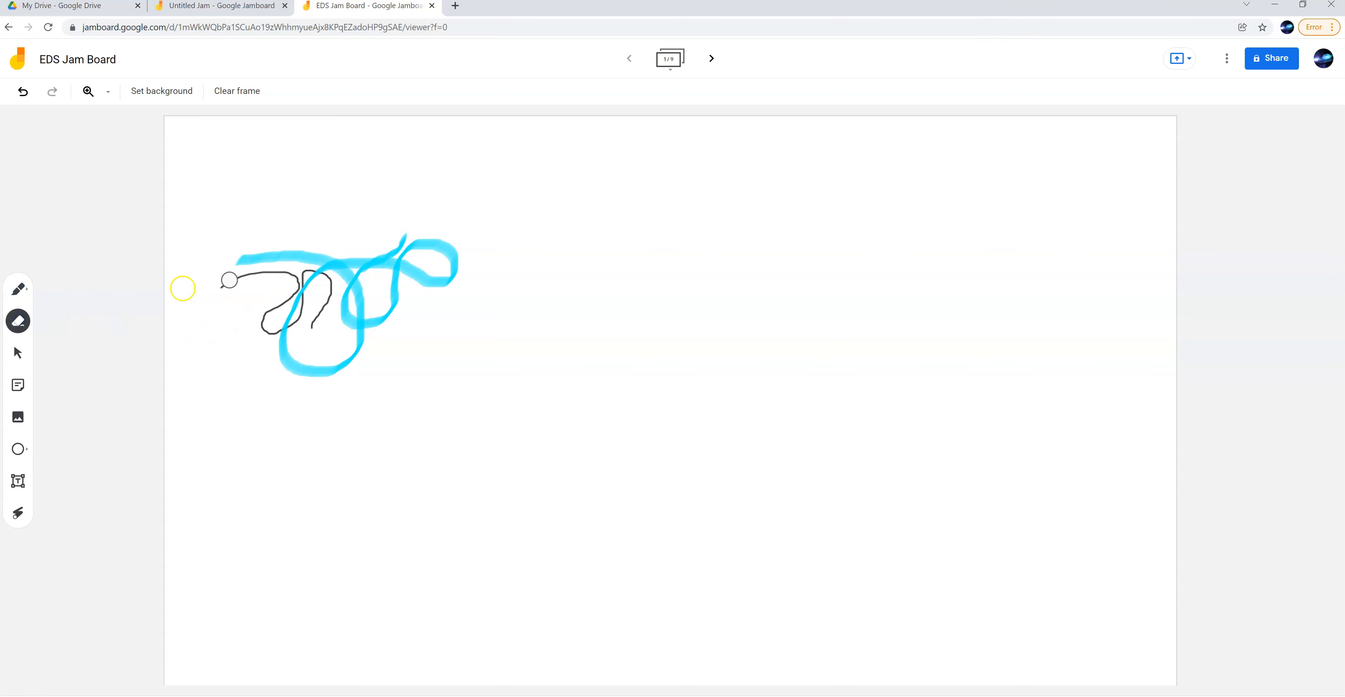
mouse_move(272, 238)
left_mouse_down()
mouse_move(207, 288)
mouse_move(297, 253)
mouse_move(234, 282)
mouse_move(441, 239)
mouse_move(280, 295)
mouse_move(475, 252)
mouse_move(273, 284)
mouse_move(470, 244)
mouse_move(375, 238)
mouse_move(368, 255)
left_mouse_up()
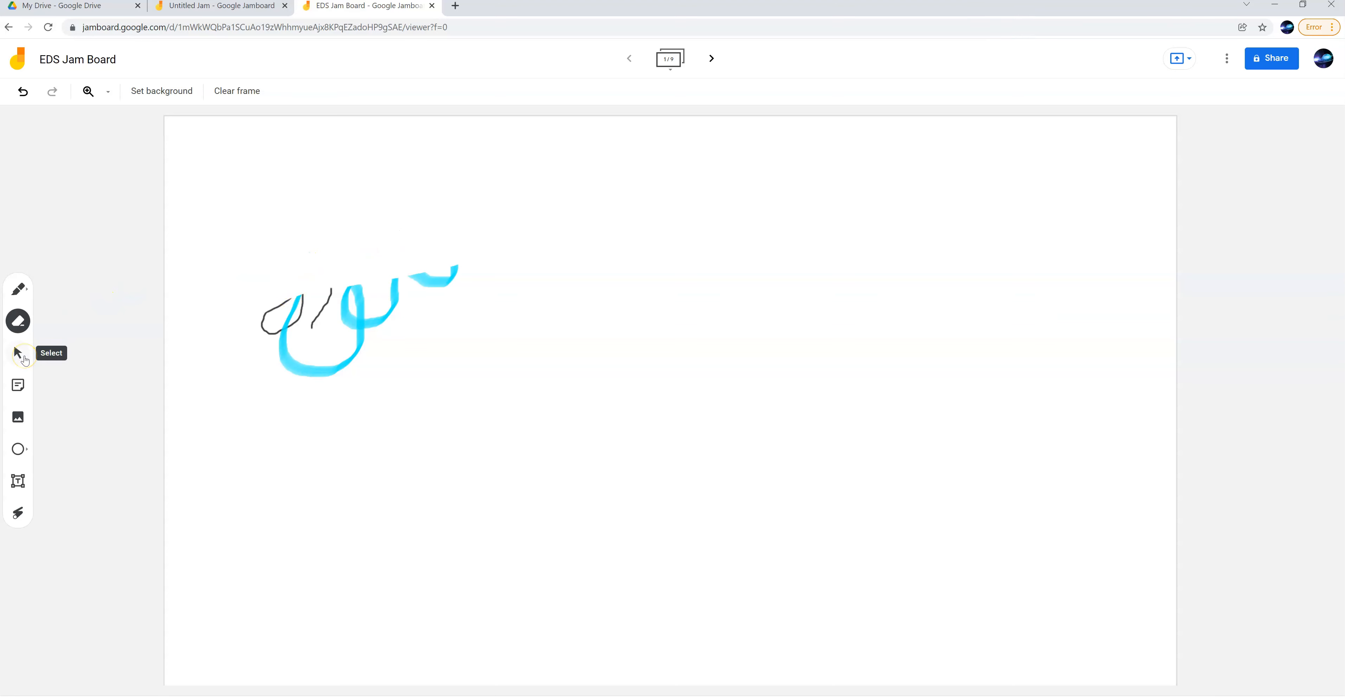
- Add a yellow sticky note reading "Essential Digital Skills", correcting the misspelled first word
left_click(19, 387)
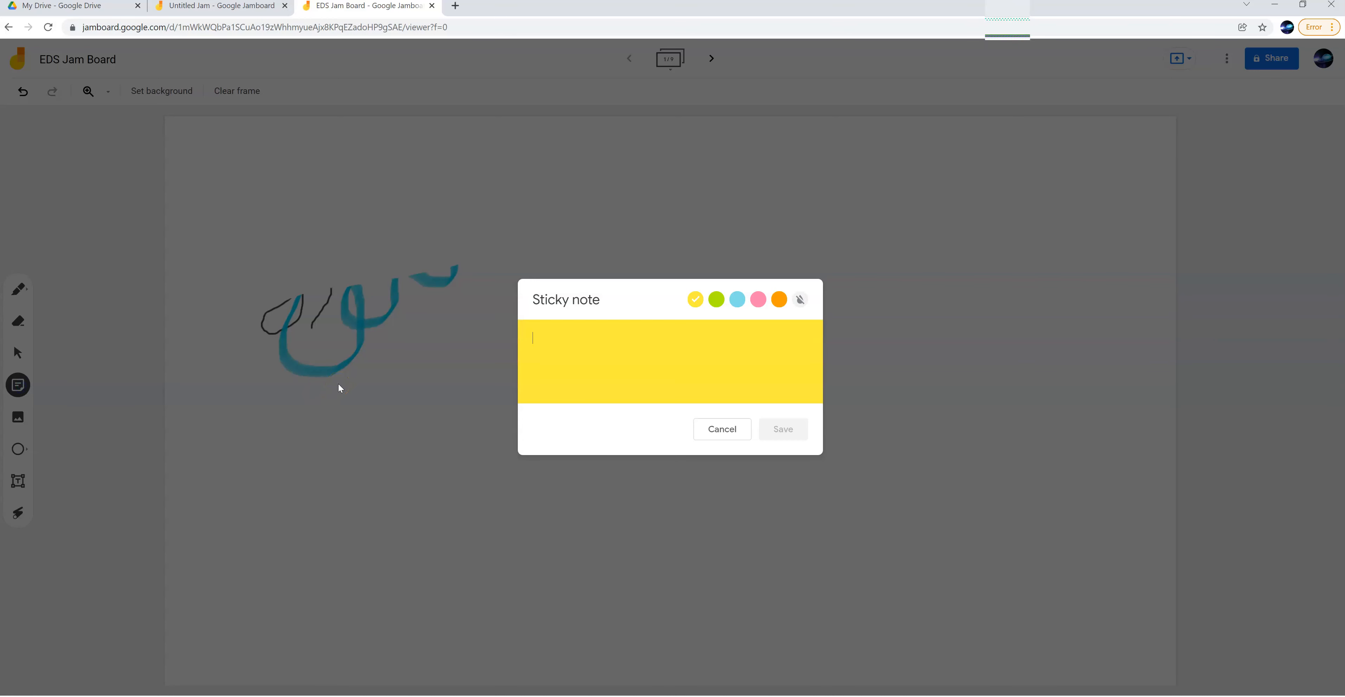
type("Essentail ")
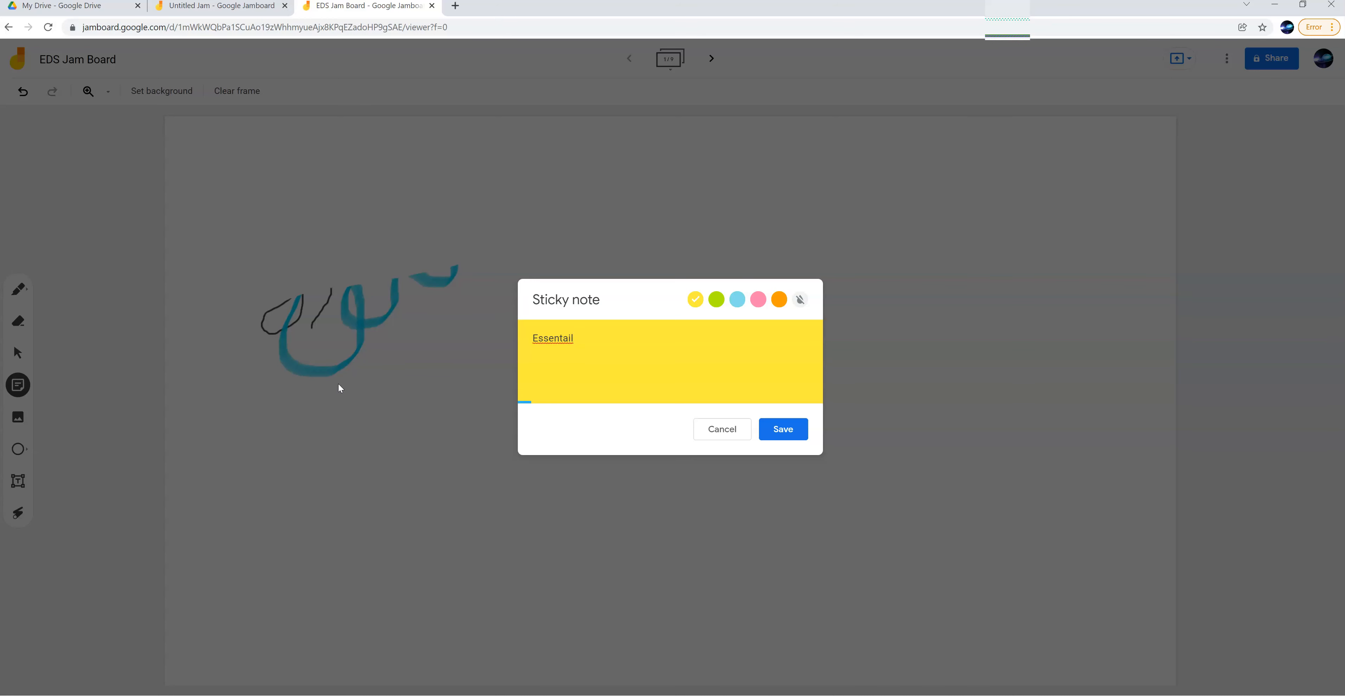
type("Digital Skills")
right_click(553, 336)
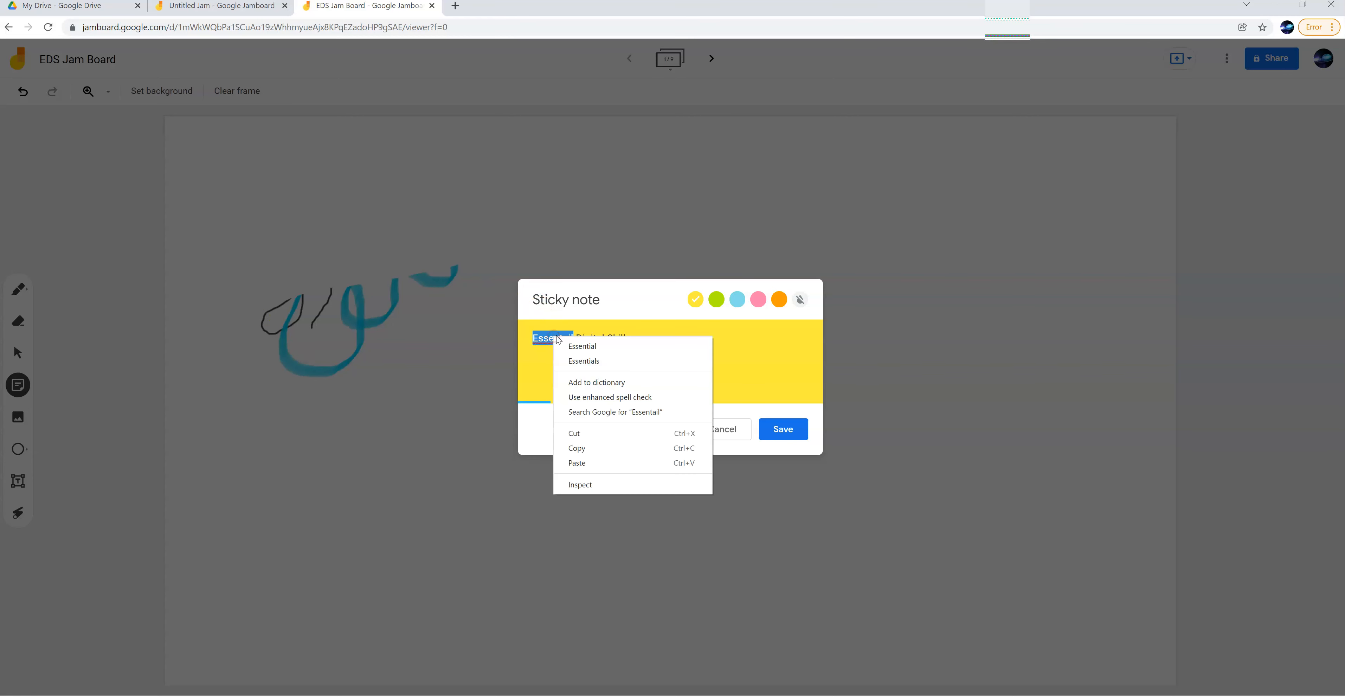
left_click(575, 345)
left_click(773, 436)
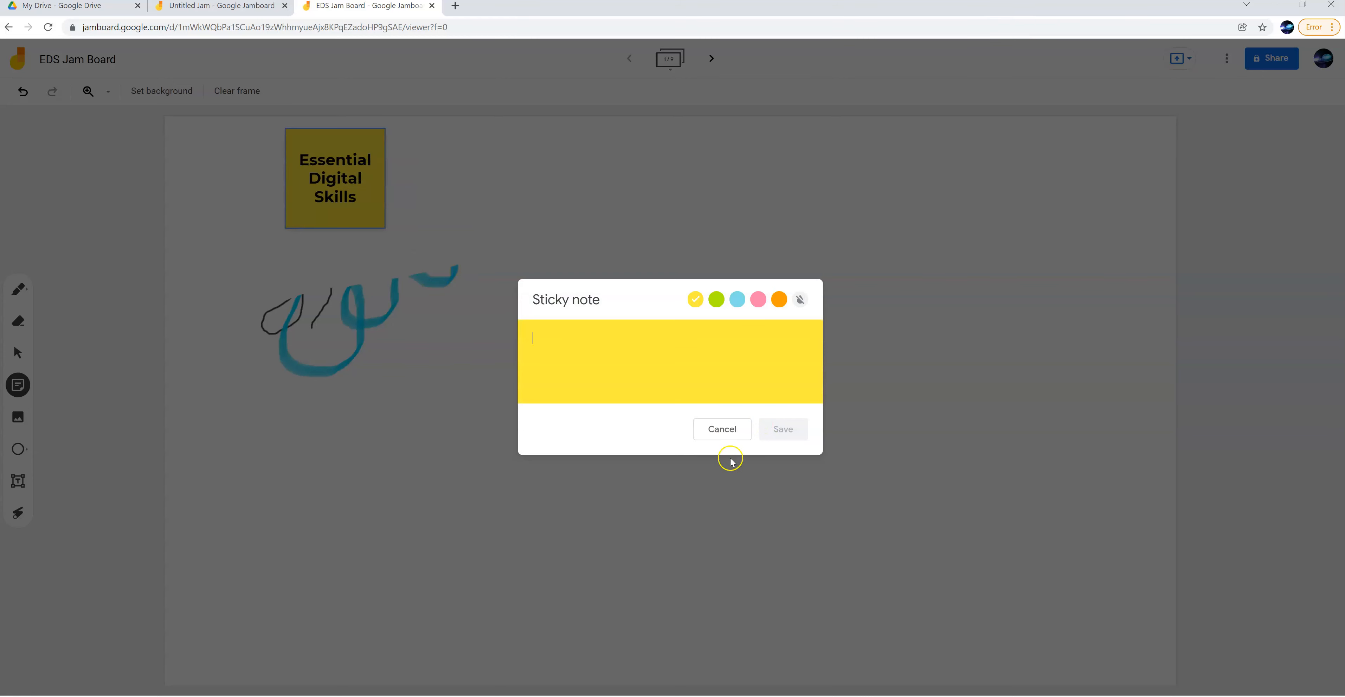
- Add a blue sticky note reading "Second sticky note" and stop adding notes
left_click(737, 301)
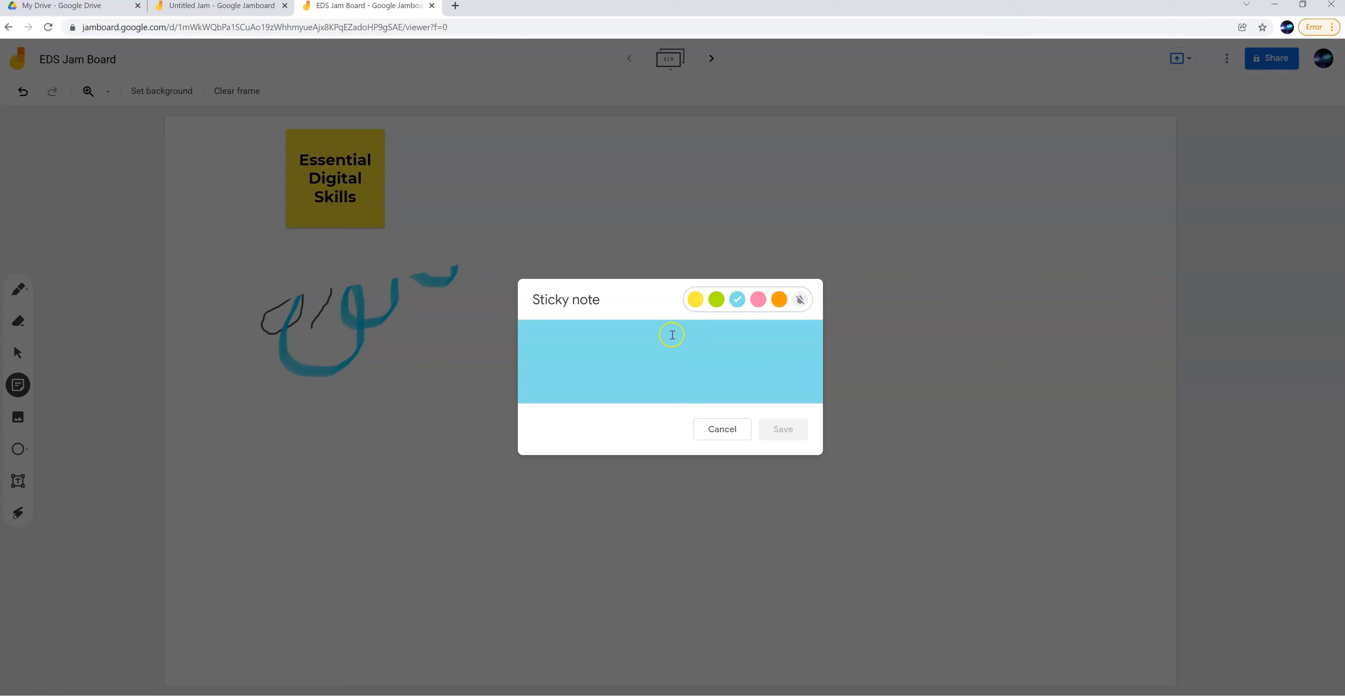
type("Second stui")
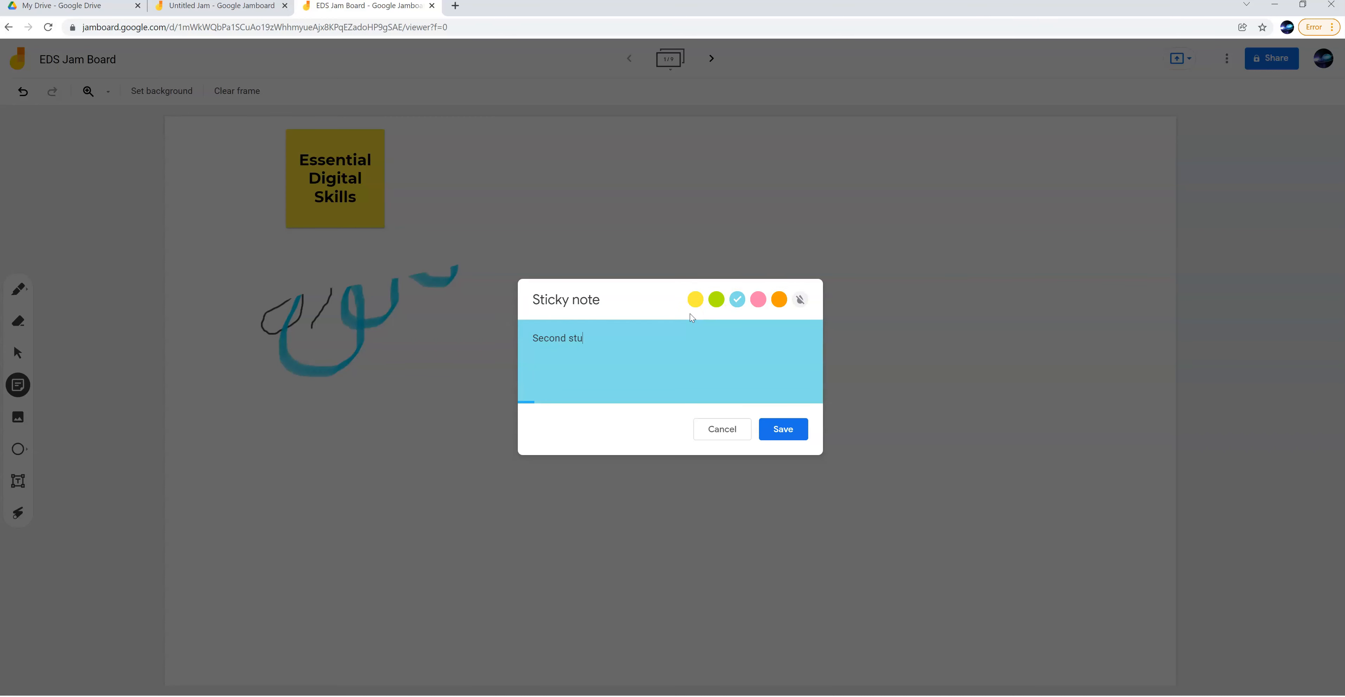
key("BackSpace")
type("icky note")
left_click(780, 426)
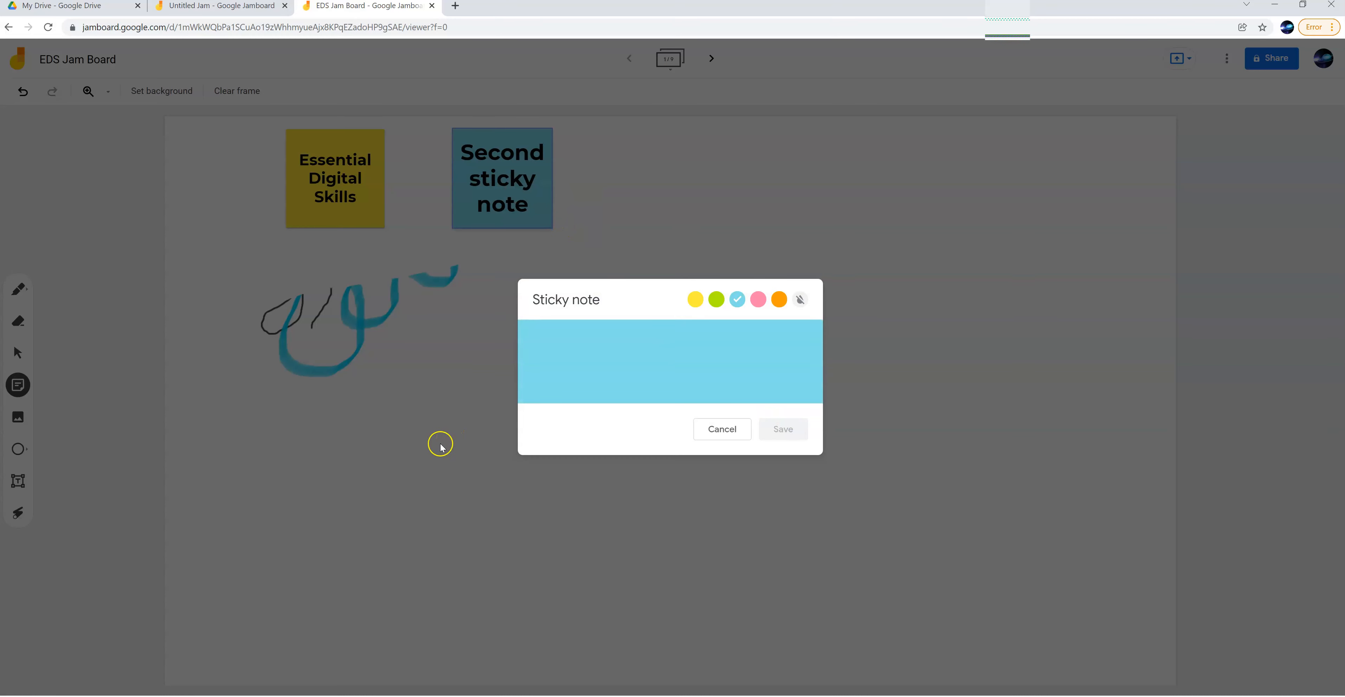
left_click(722, 429)
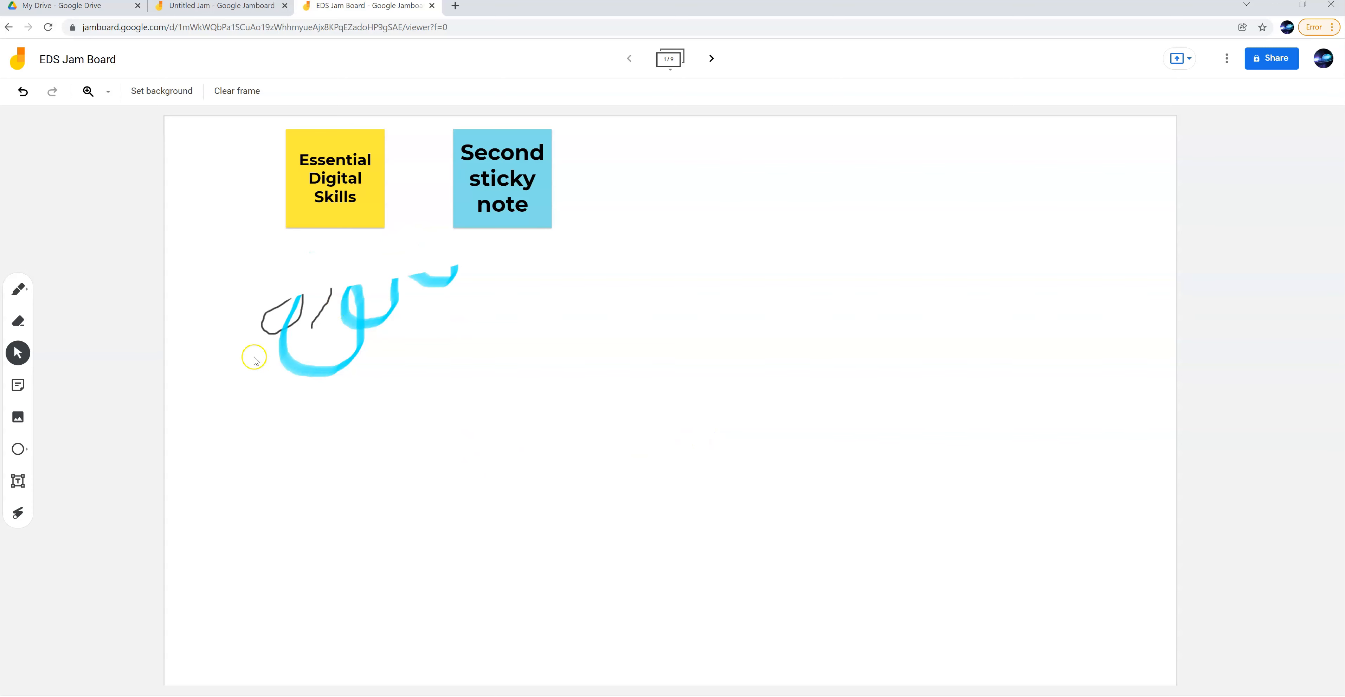
- Move the yellow sticky note below the scribbles, tilted clockwise, and look through its ordering options
left_click(19, 348)
mouse_move(335, 194)
left_mouse_down()
mouse_move(341, 225)
mouse_move(659, 329)
mouse_move(543, 436)
mouse_move(459, 452)
mouse_move(480, 420)
mouse_move(525, 424)
mouse_move(536, 454)
mouse_move(532, 439)
mouse_move(479, 446)
left_mouse_up()
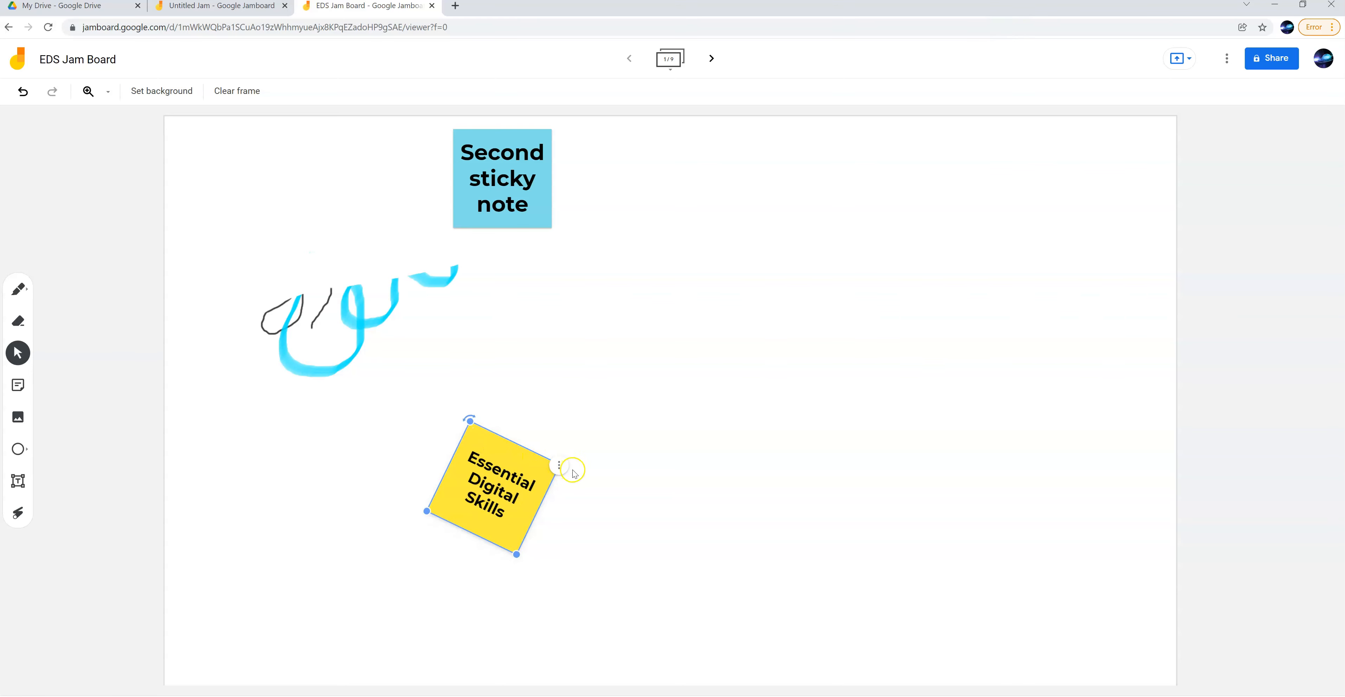
left_click(559, 465)
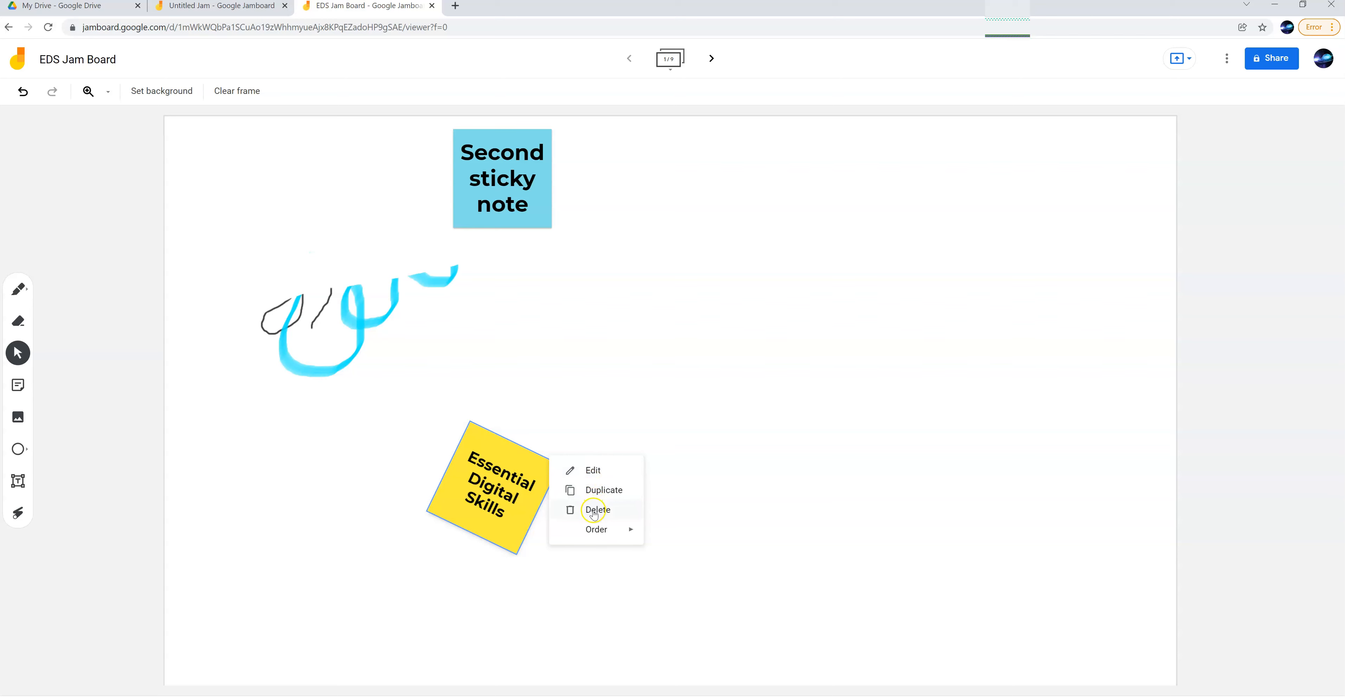
mouse_move(597, 531)
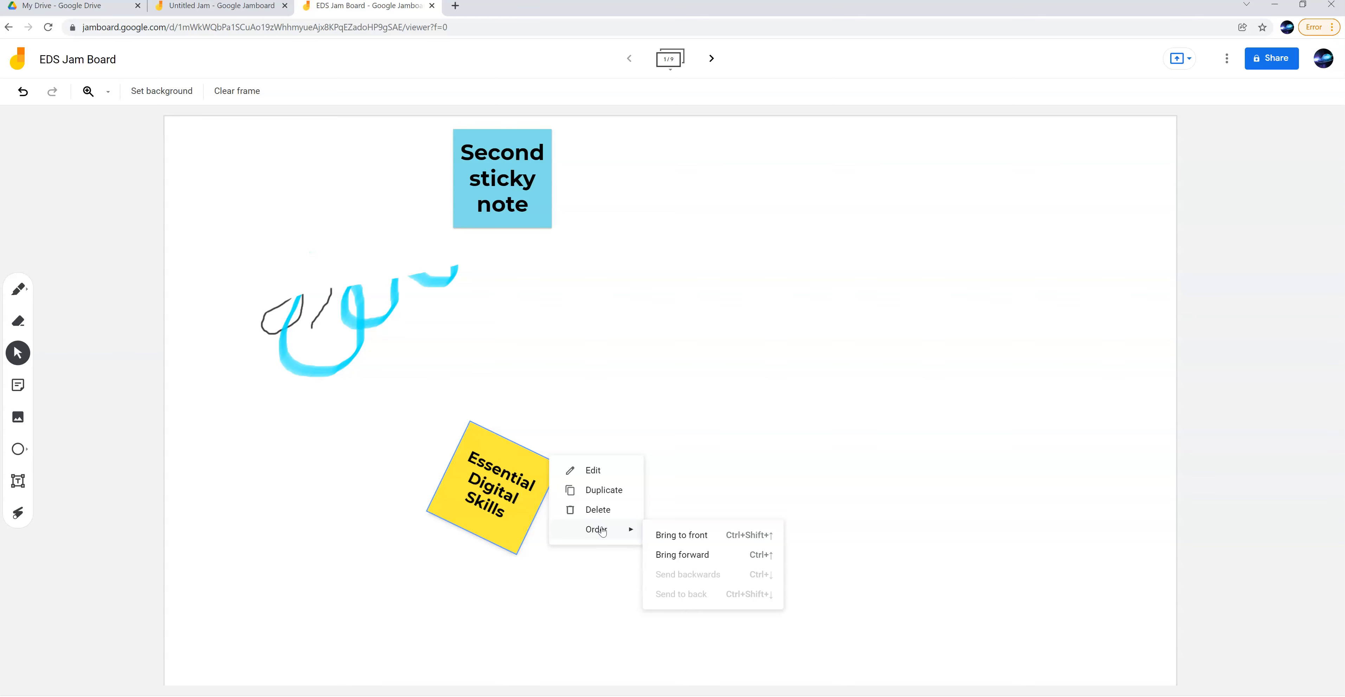
left_click(327, 507)
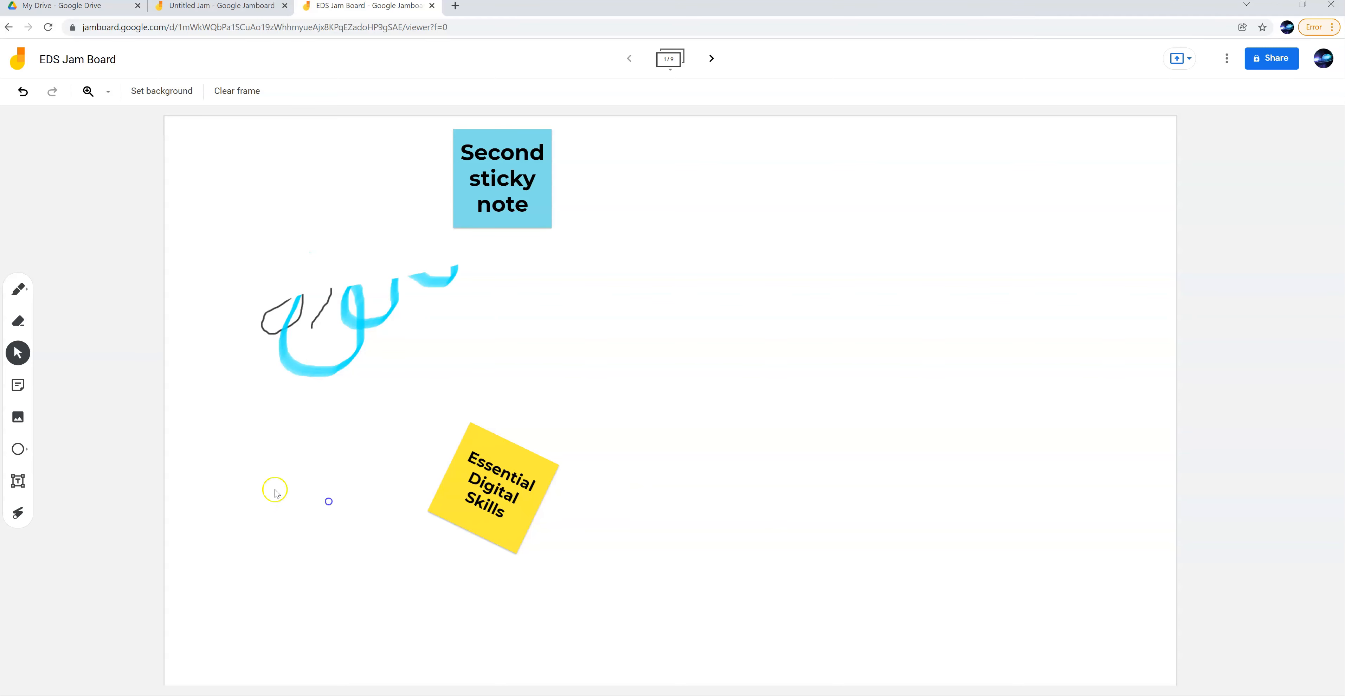
- Search Google Images for "Icecream" and insert the black ice-cream sundae silhouette onto the board
left_click(21, 422)
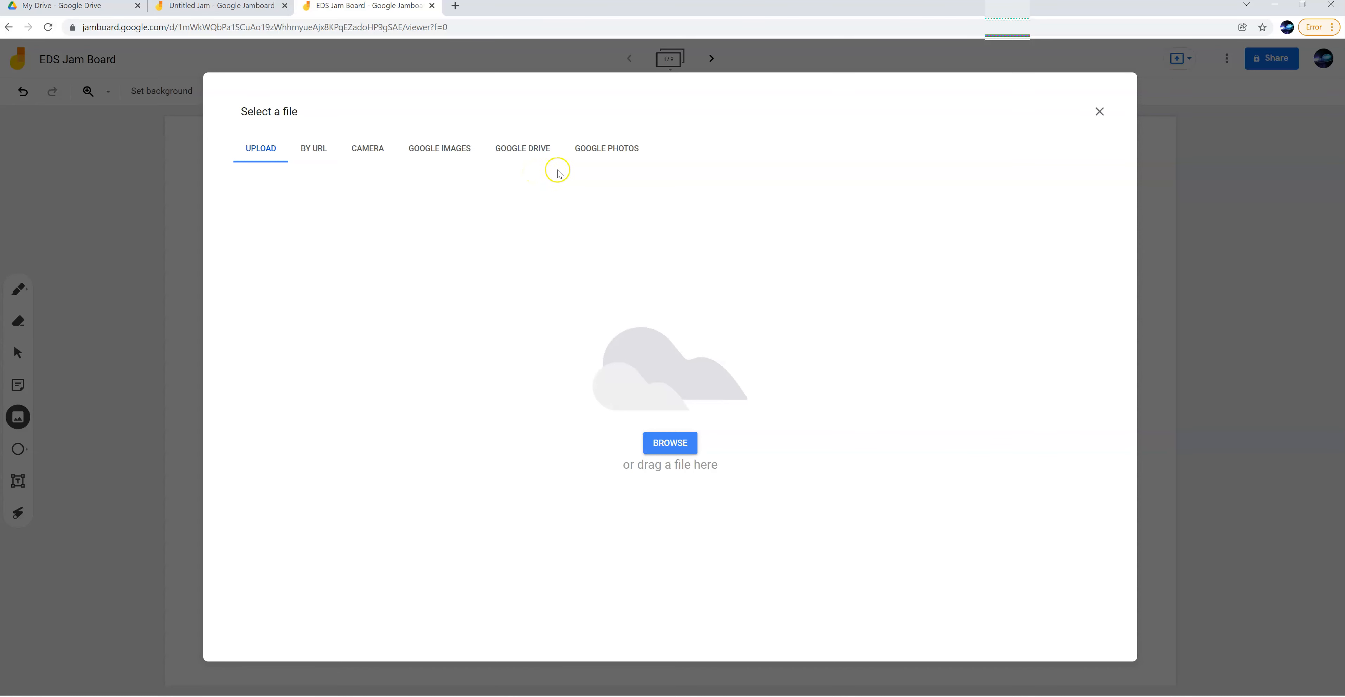
left_click(608, 150)
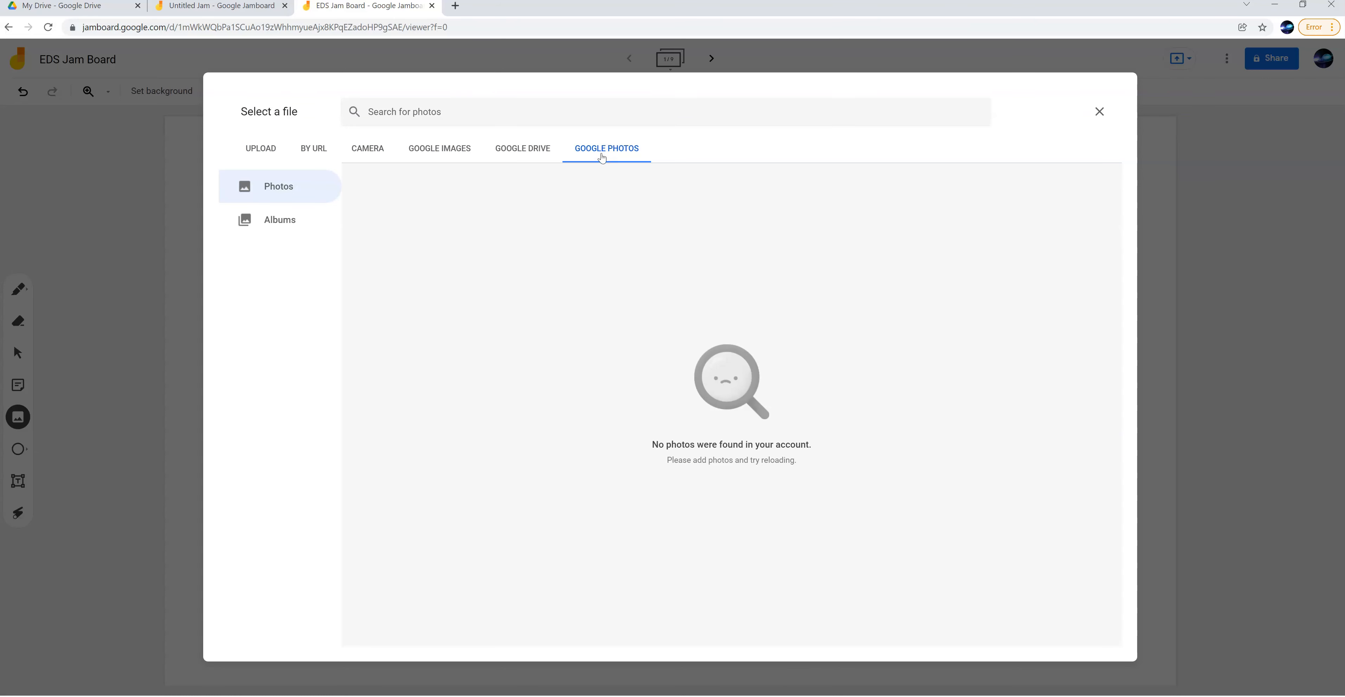
left_click(449, 152)
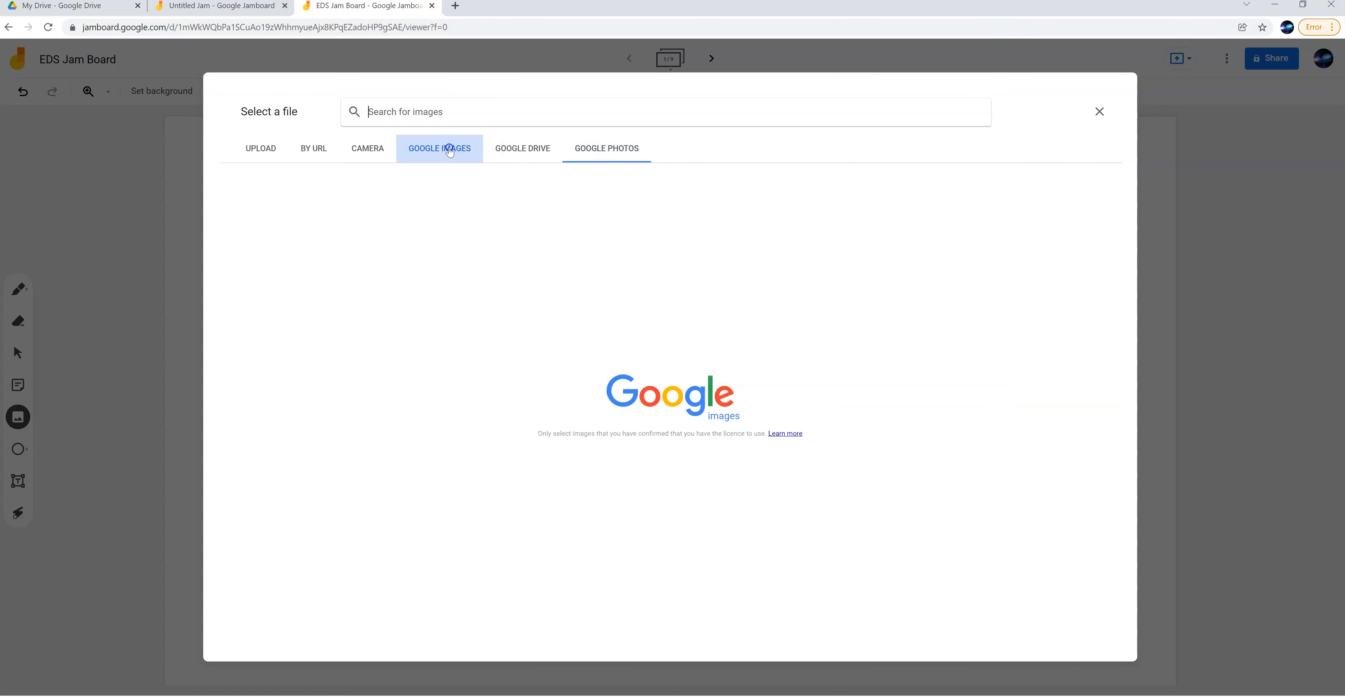
left_click(433, 115)
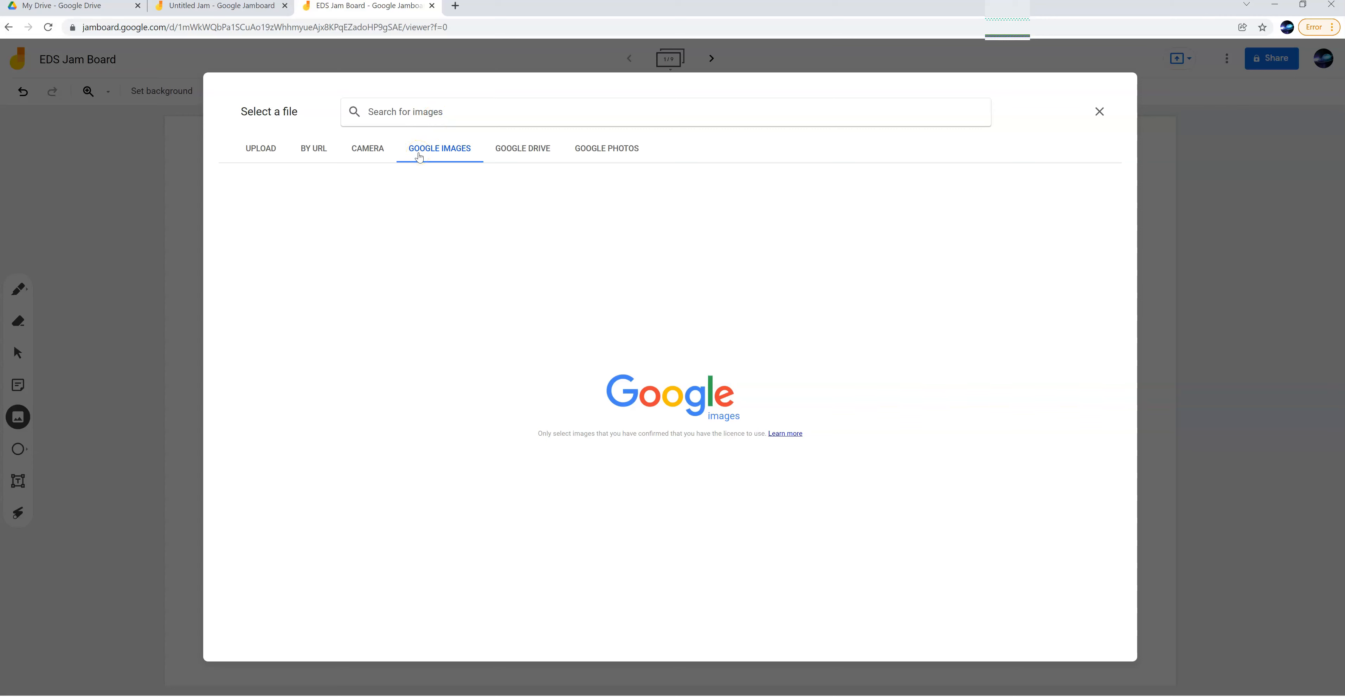
type("Ice")
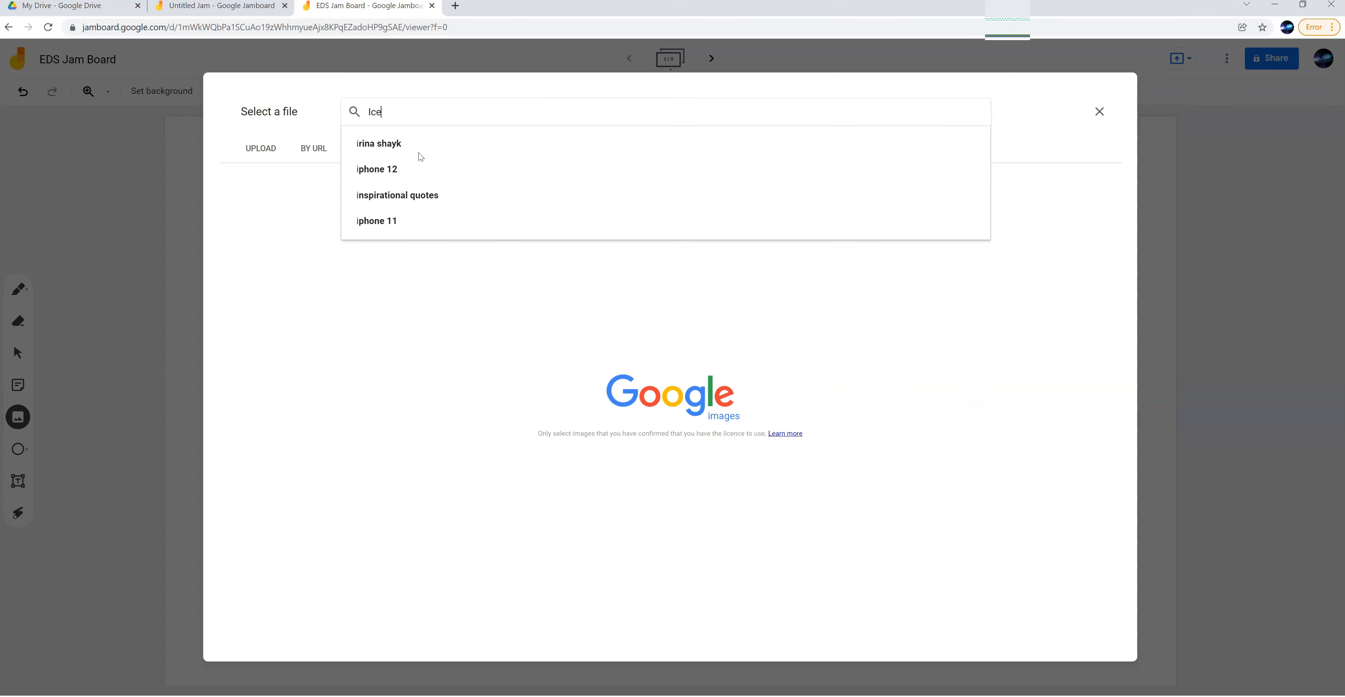
type("cream")
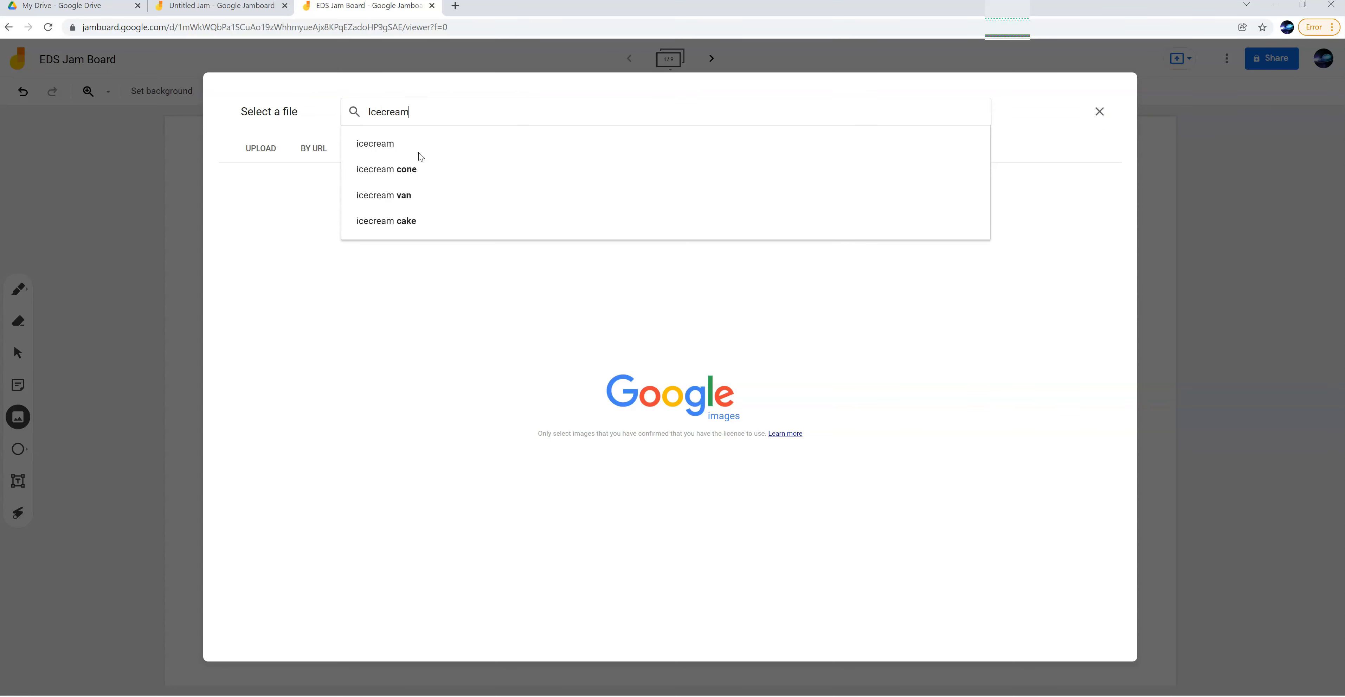
key("Return")
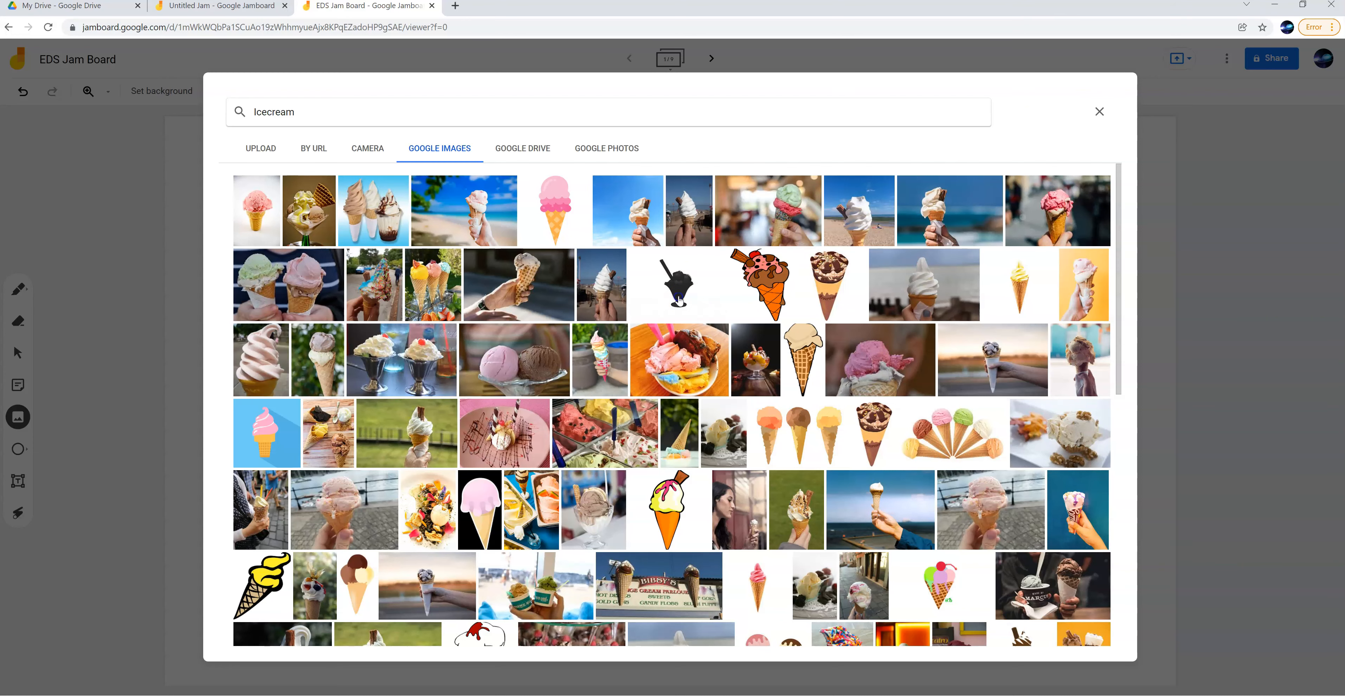
left_click(678, 300)
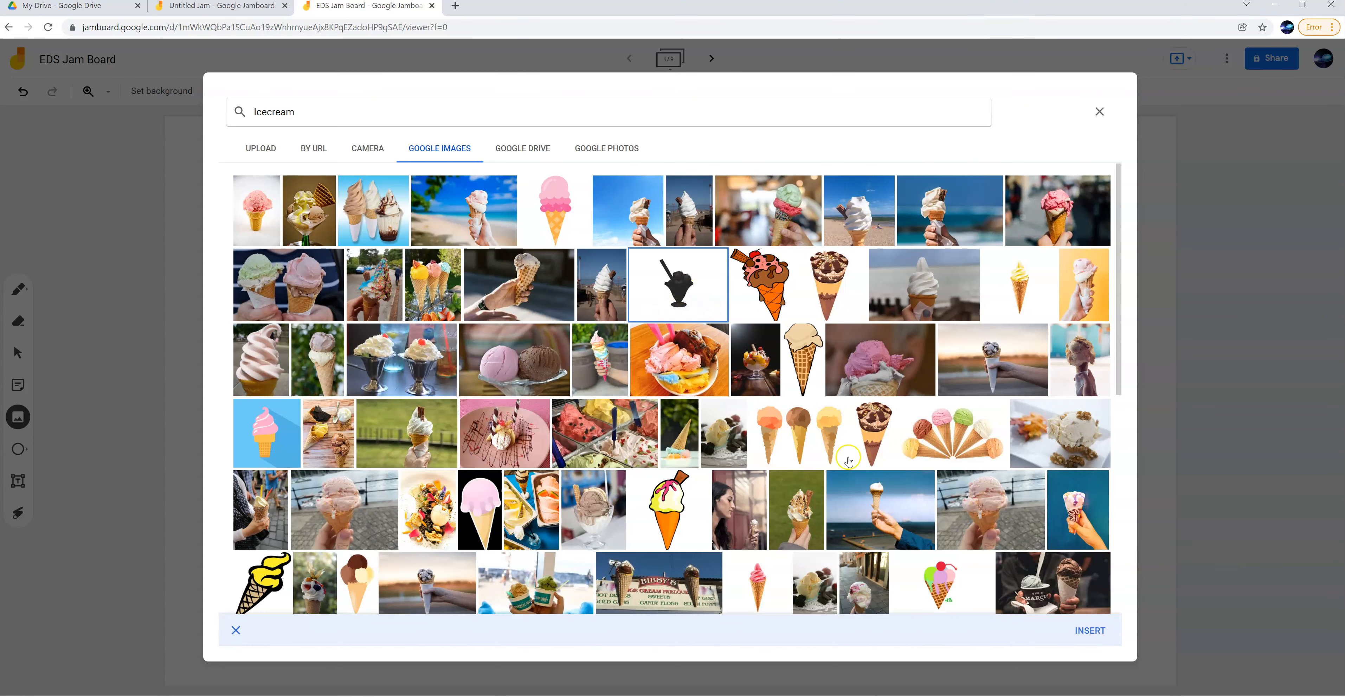
left_click(1089, 632)
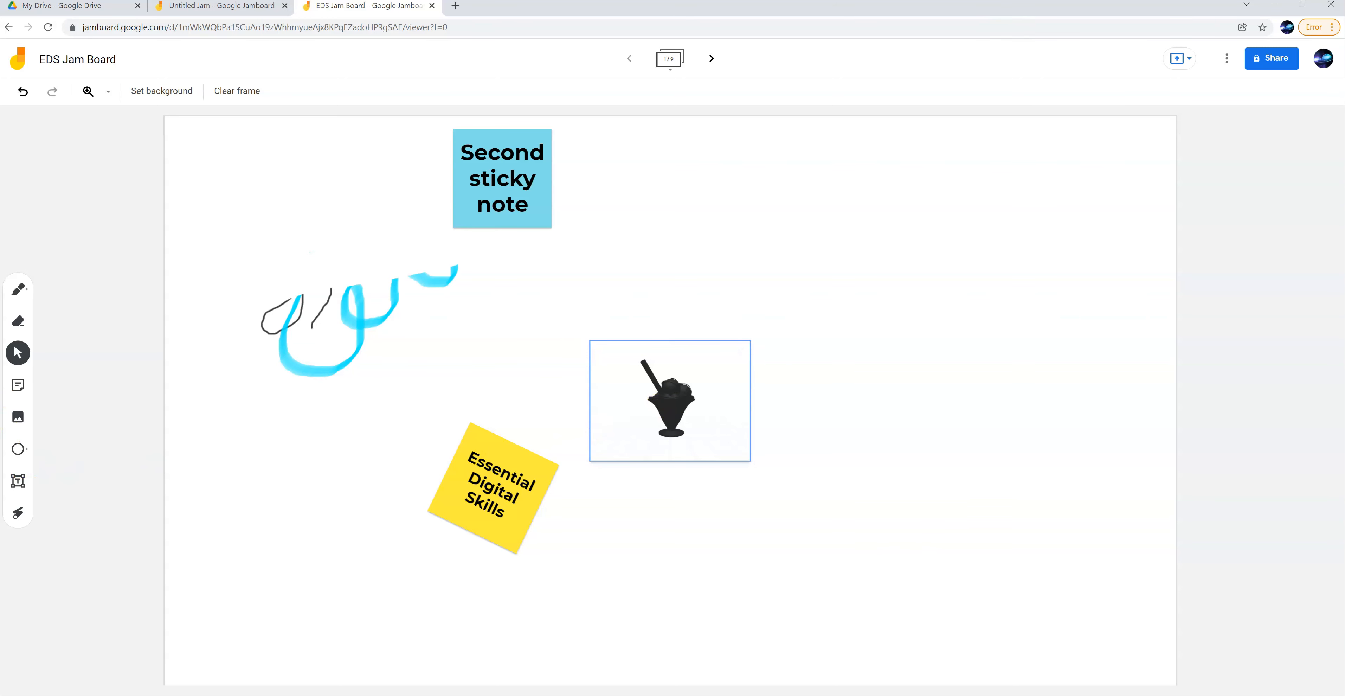
- Draw a large circle beside the ice-cream image, shift it slightly and rotate it clockwise
left_click(19, 446)
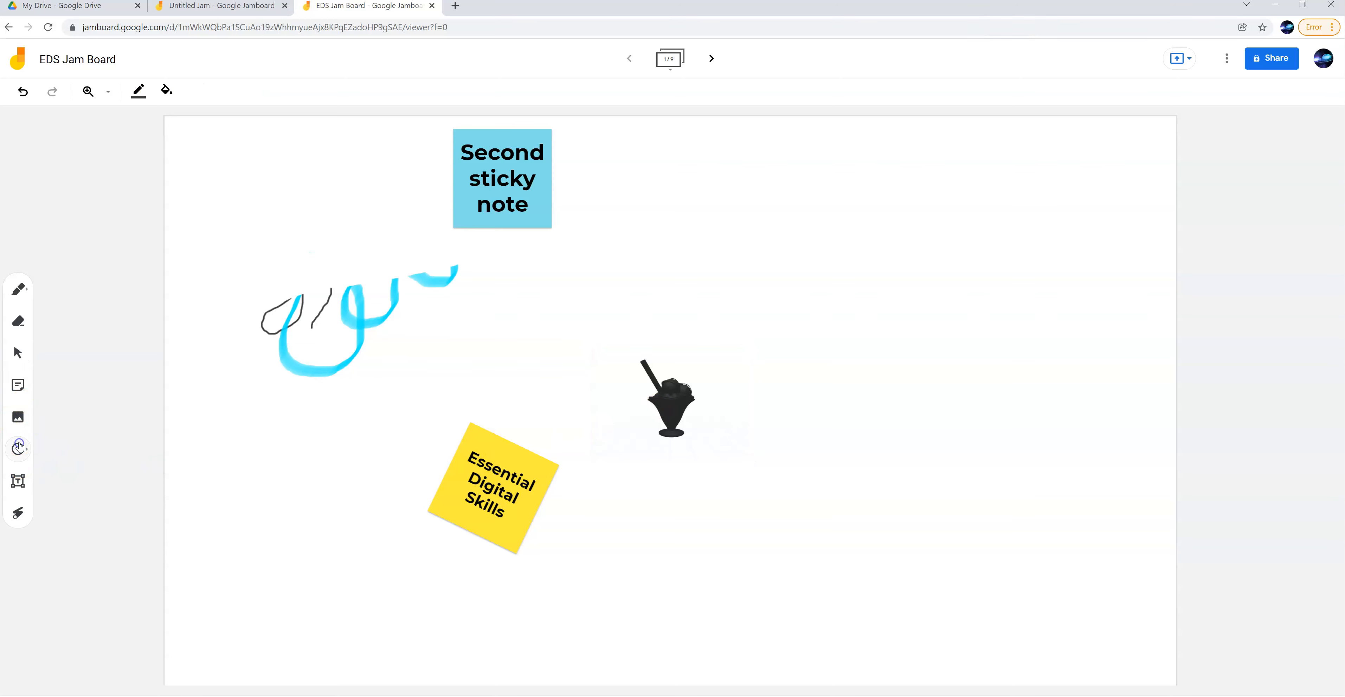
left_click(23, 450)
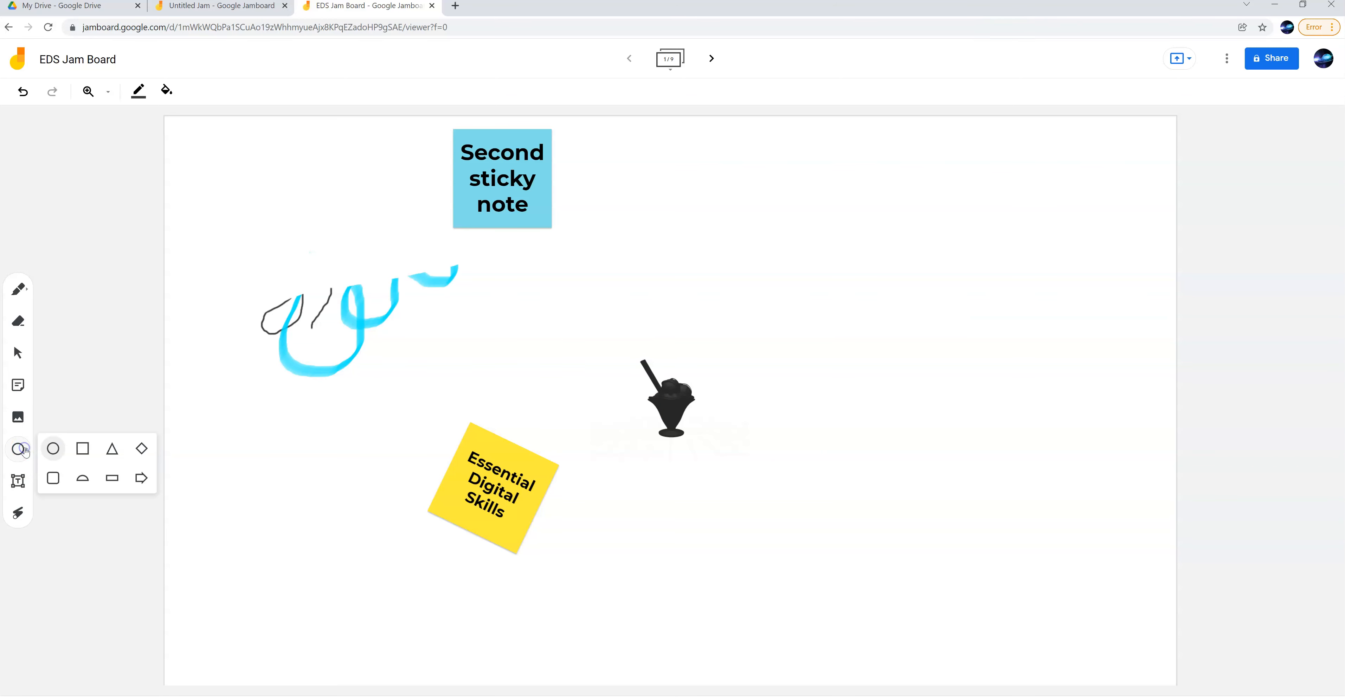
left_click(54, 449)
left_click_drag(705, 238, 916, 442)
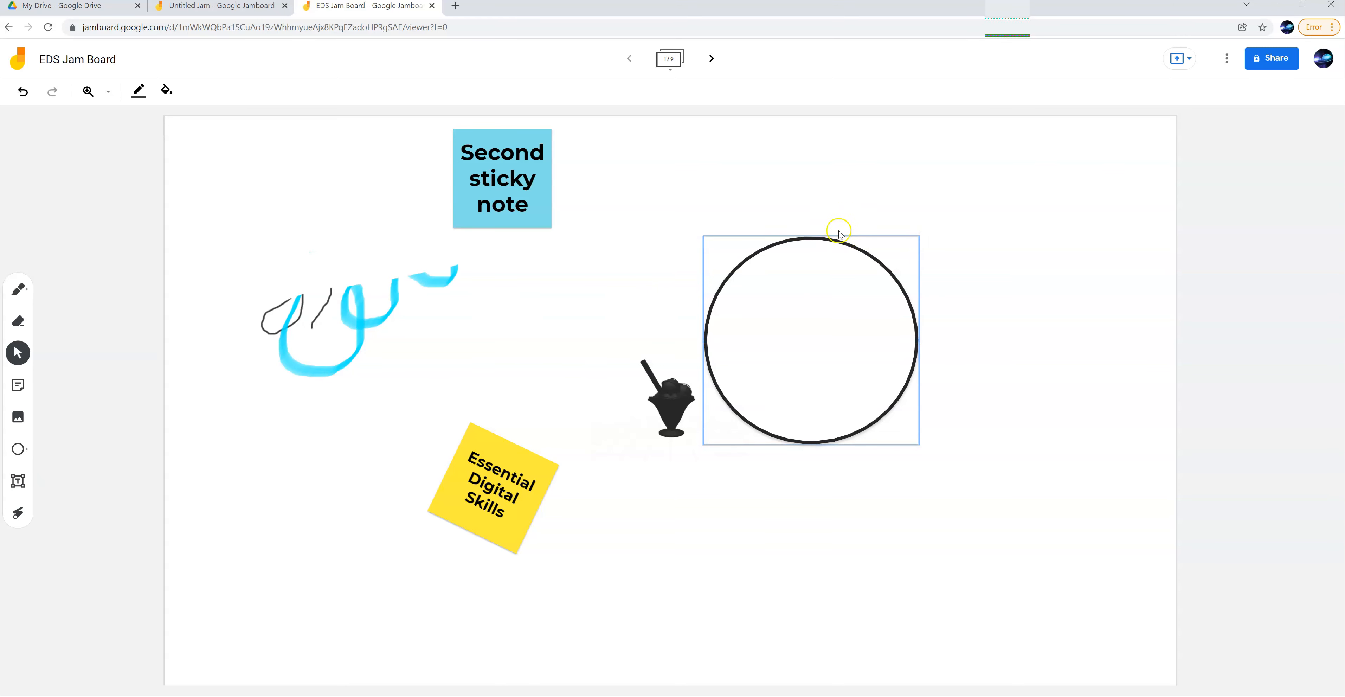
mouse_move(847, 269)
left_mouse_down()
mouse_move(894, 267)
mouse_move(855, 271)
left_mouse_up()
left_click(713, 228)
left_click(709, 239)
left_click_drag(709, 238, 788, 197)
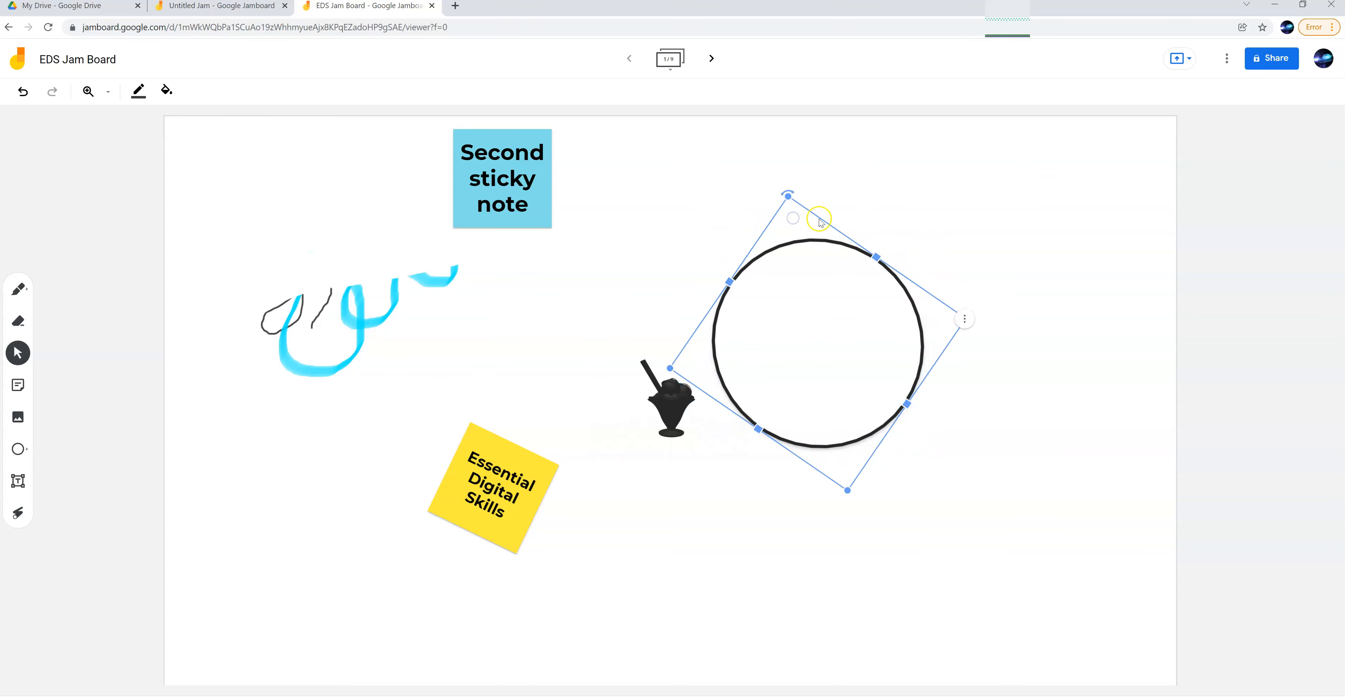
- Draw a second circle of similar size overlapping the right side of the first circle
left_click(20, 448)
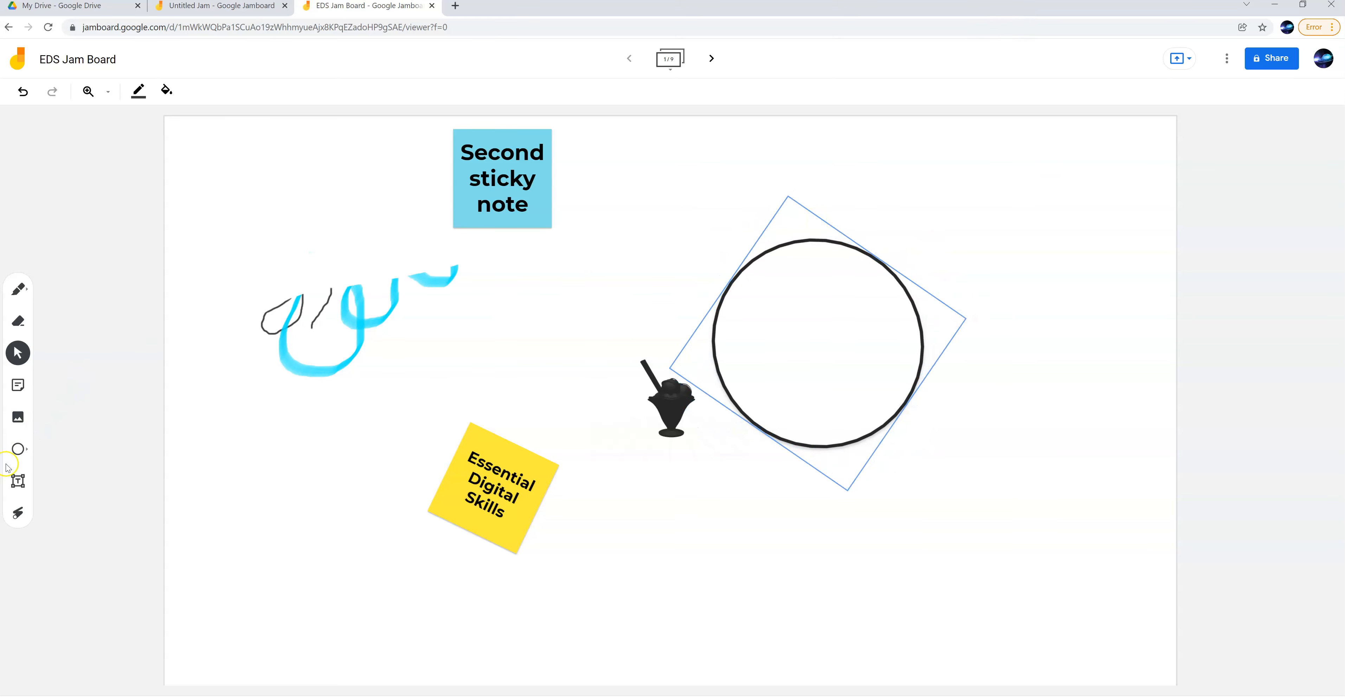
left_click(28, 449)
left_click(59, 451)
left_click_drag(861, 233, 1067, 451)
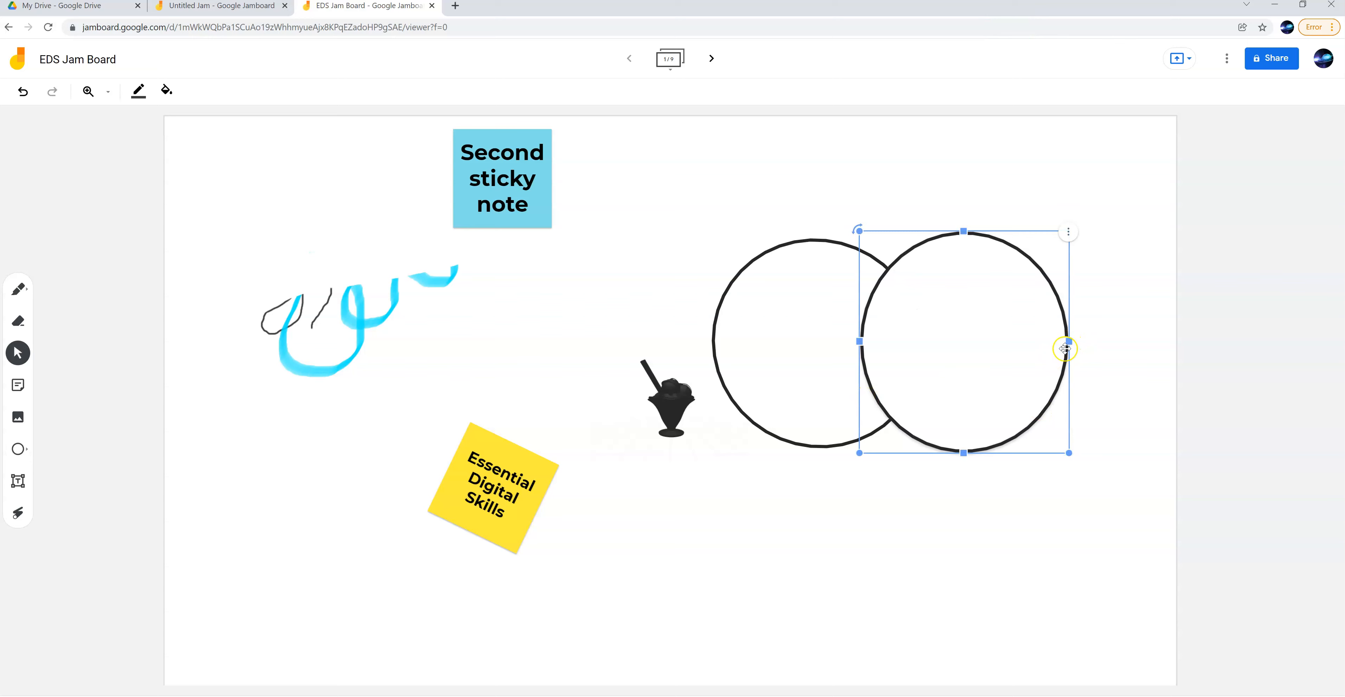
- Send the second circle backwards so it sits behind the first, and deselect it
right_click(1032, 320)
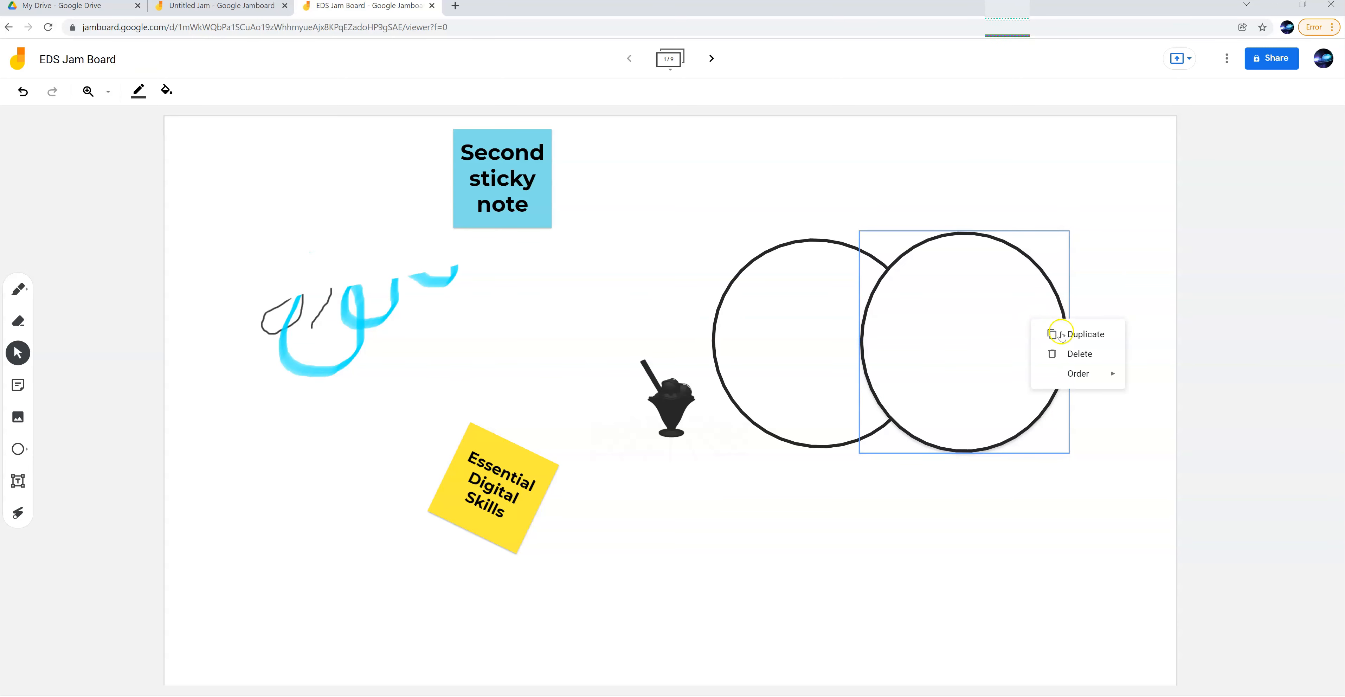
left_click(1112, 374)
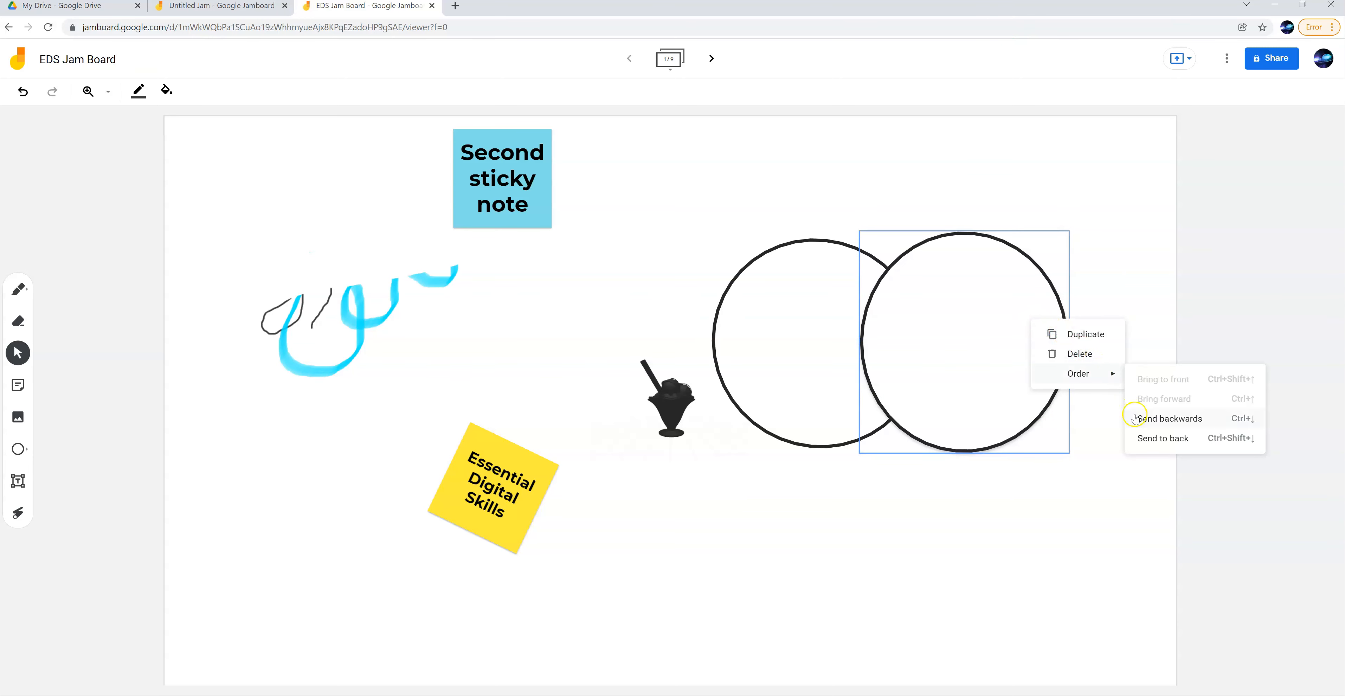
left_click(1155, 427)
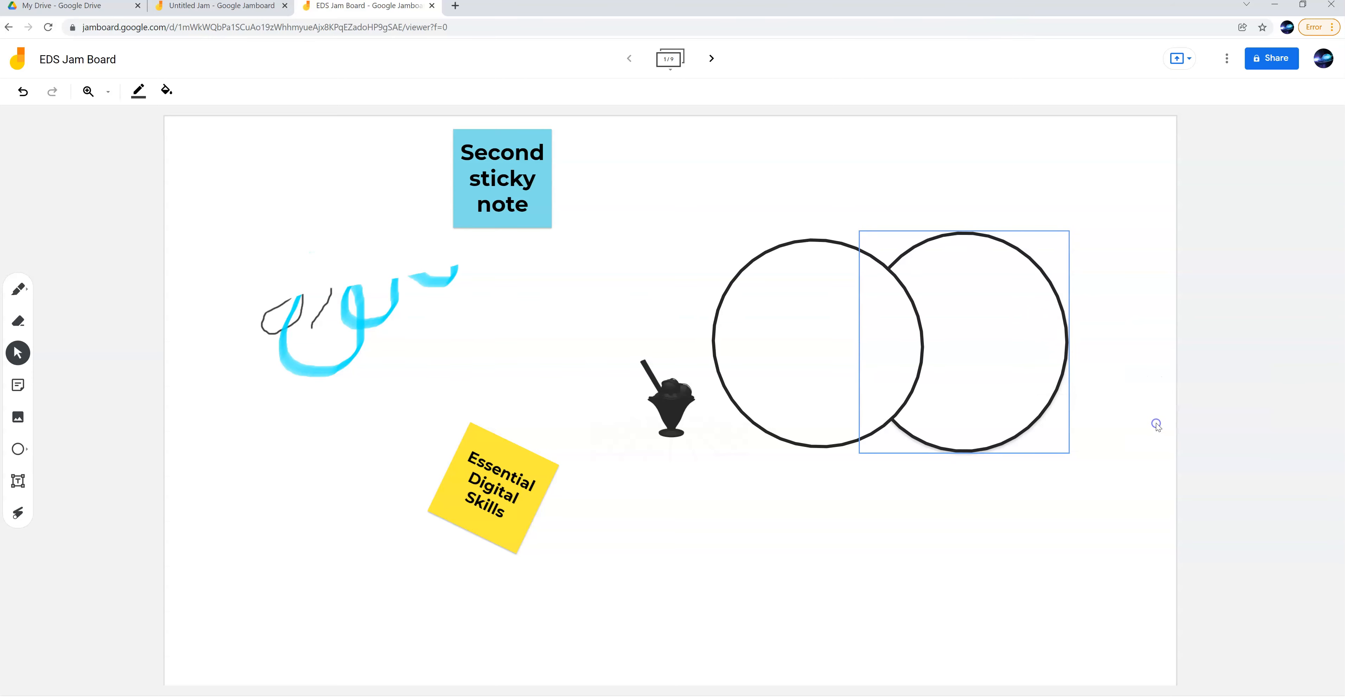
left_click(708, 519)
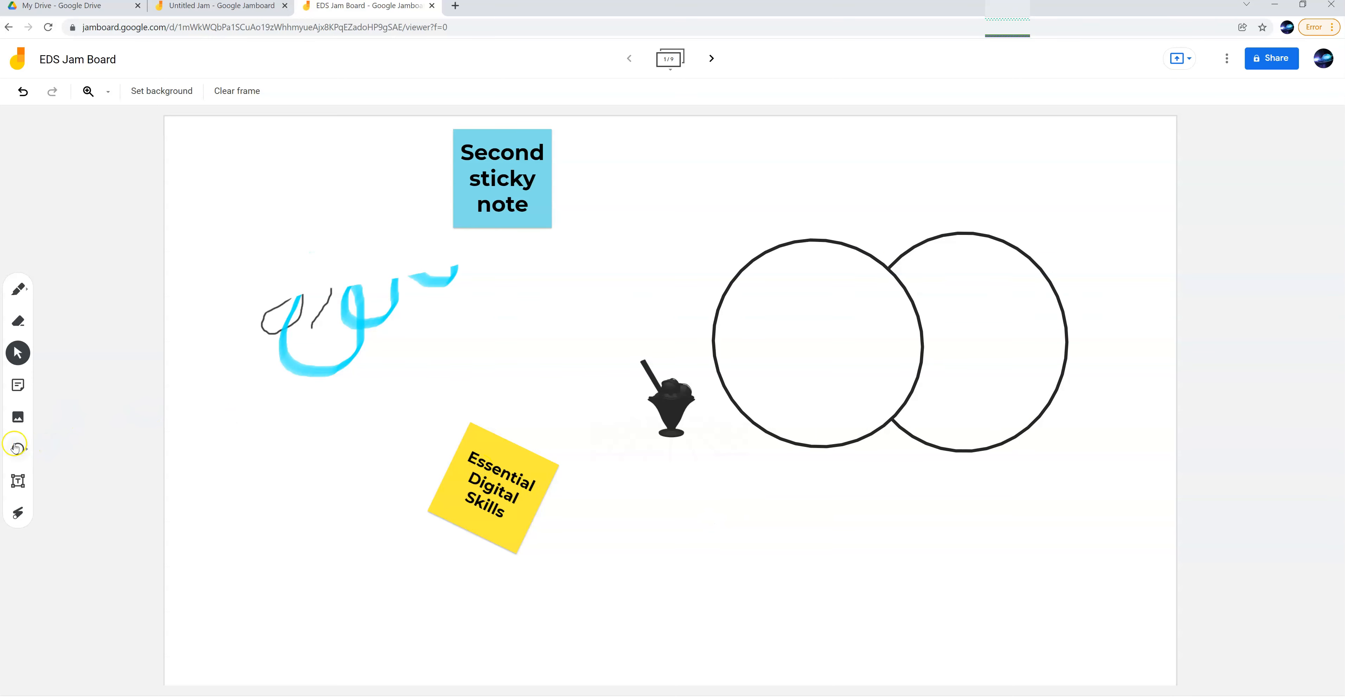
- Add a text box reading "Text Added here" below the scribbles, beside the yellow sticky note
left_click(18, 481)
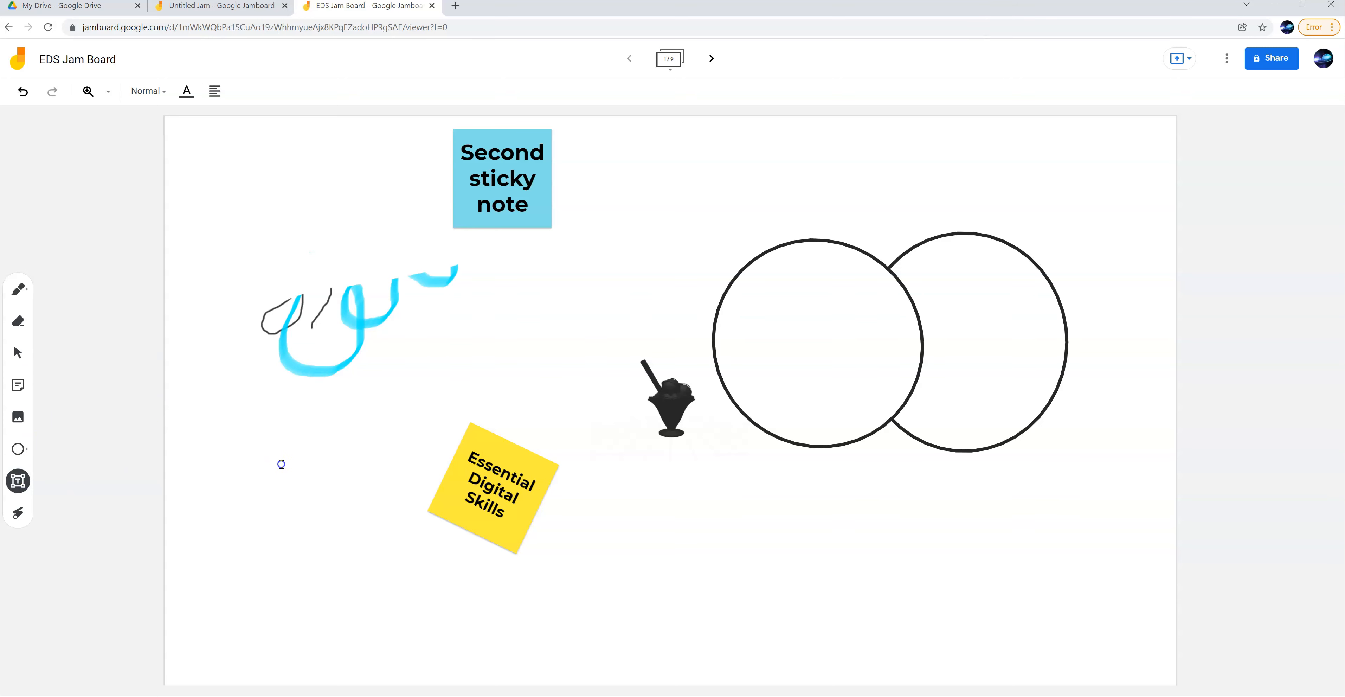
left_click(281, 463)
type("Text Added here")
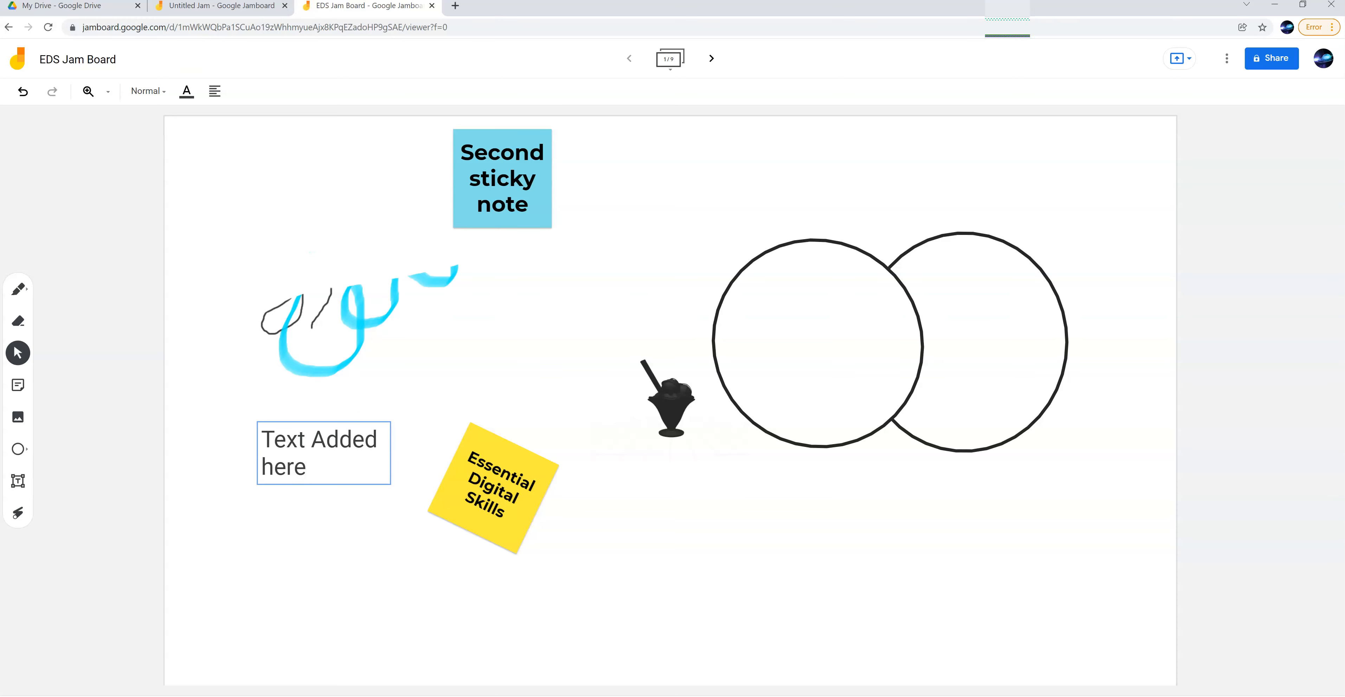
- Trace temporary laser-pointer strokes around the added text and near the blue sticky note
left_click(20, 518)
mouse_move(222, 454)
left_mouse_down()
mouse_move(309, 394)
mouse_move(369, 412)
mouse_move(364, 511)
mouse_move(278, 533)
mouse_move(248, 468)
mouse_move(312, 395)
mouse_move(384, 429)
mouse_move(388, 472)
mouse_move(358, 496)
mouse_move(307, 507)
mouse_move(261, 476)
mouse_move(263, 413)
mouse_move(376, 411)
left_mouse_up()
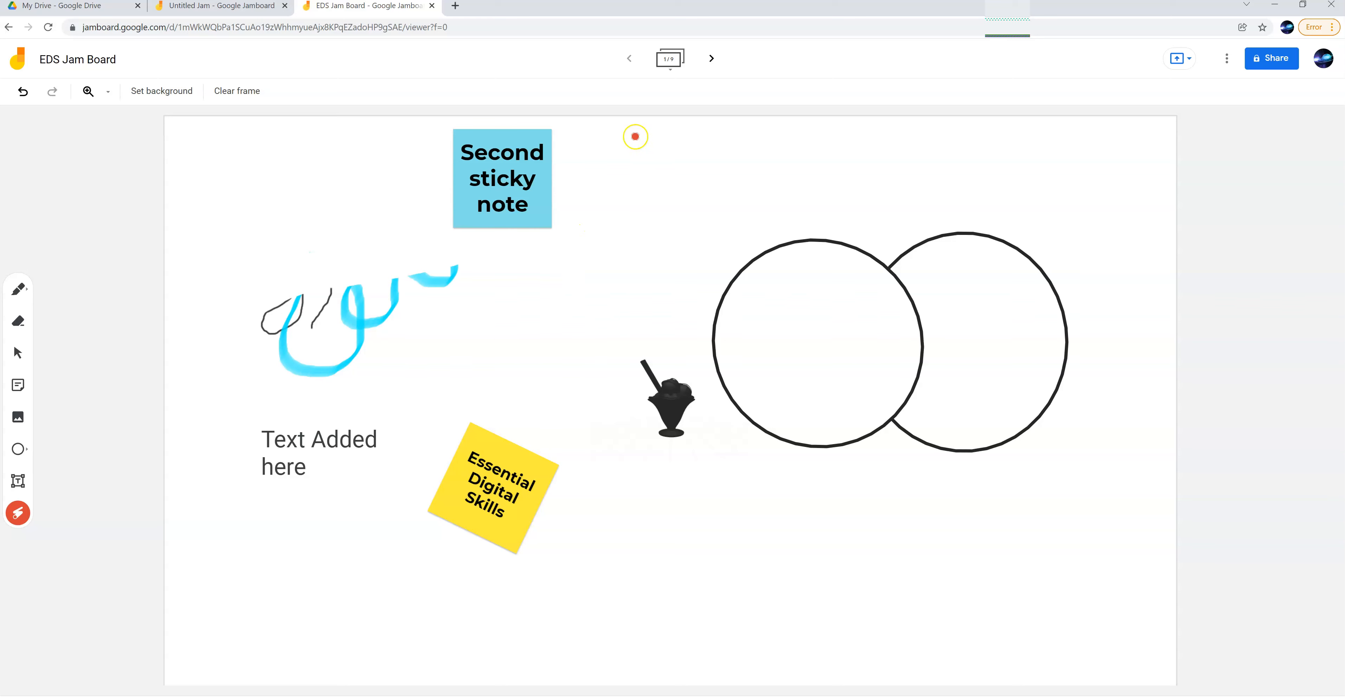
mouse_move(585, 139)
left_mouse_down()
mouse_move(454, 125)
mouse_move(442, 207)
mouse_move(506, 253)
mouse_move(573, 193)
mouse_move(561, 118)
mouse_move(445, 144)
mouse_move(480, 246)
mouse_move(555, 239)
left_mouse_up()
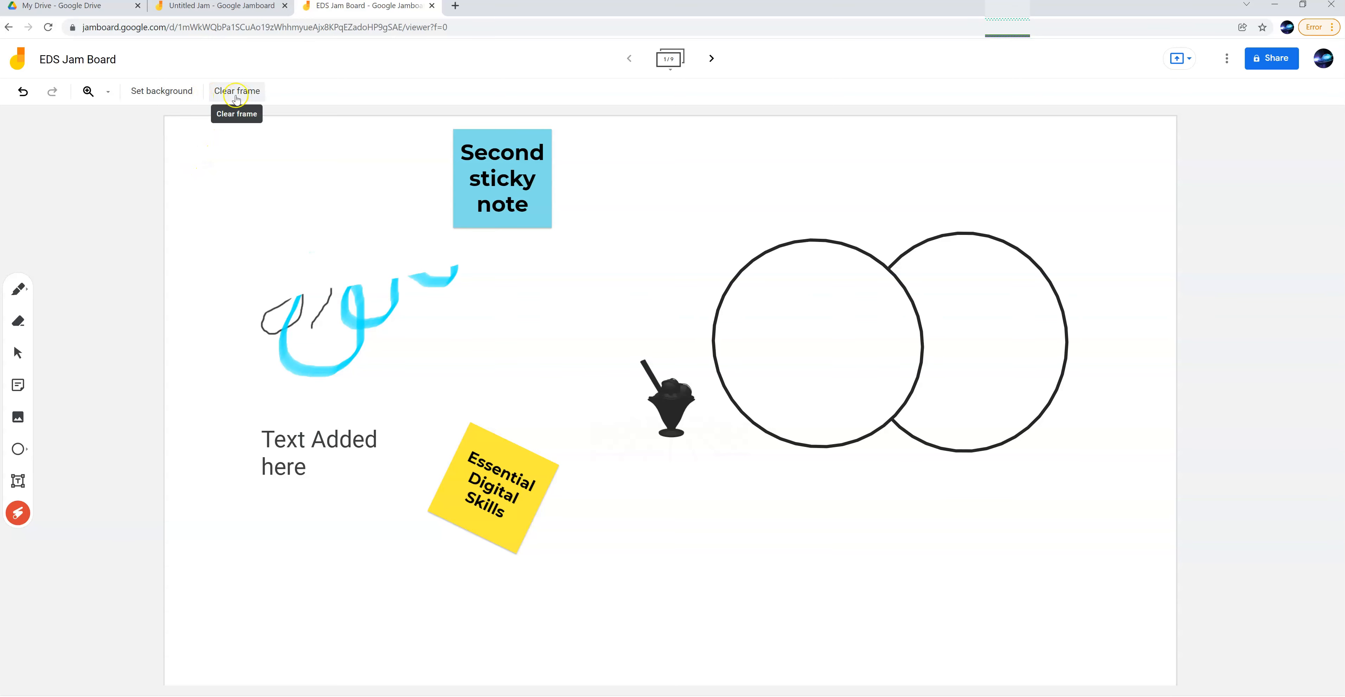
- Set the frame background to the blue-lined square grid
left_click(155, 96)
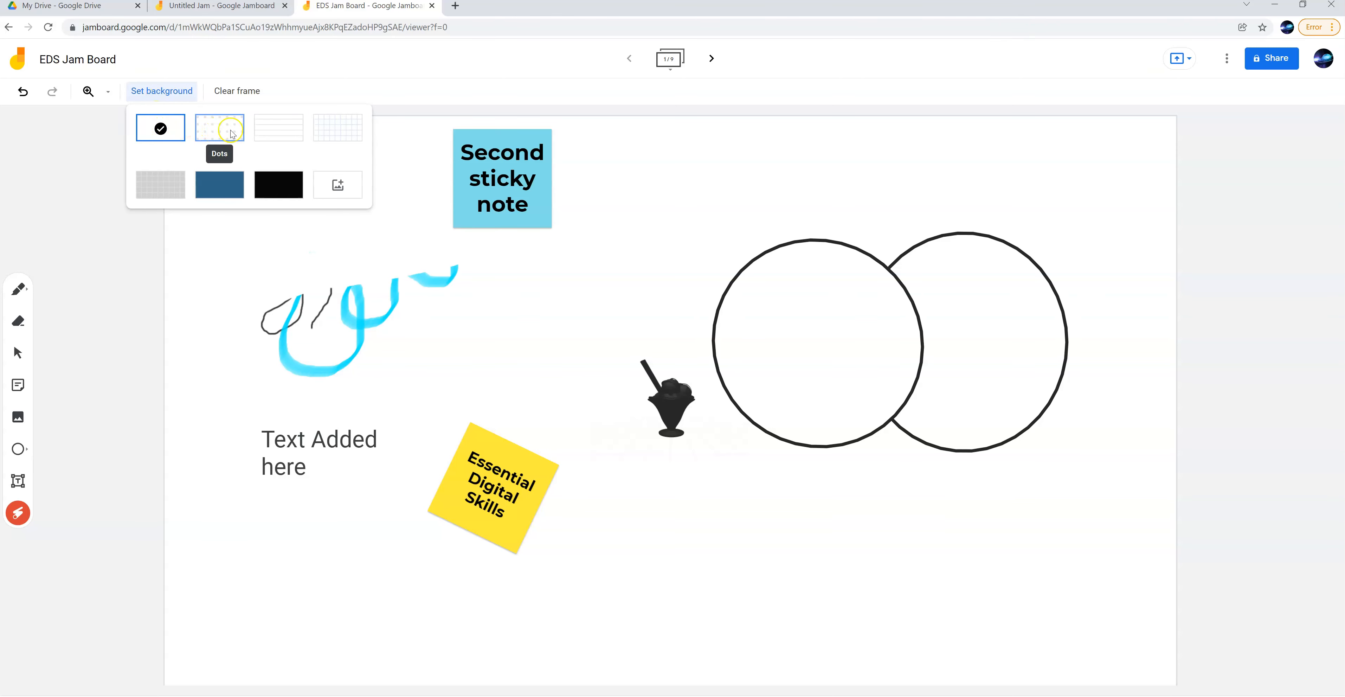
left_click(337, 135)
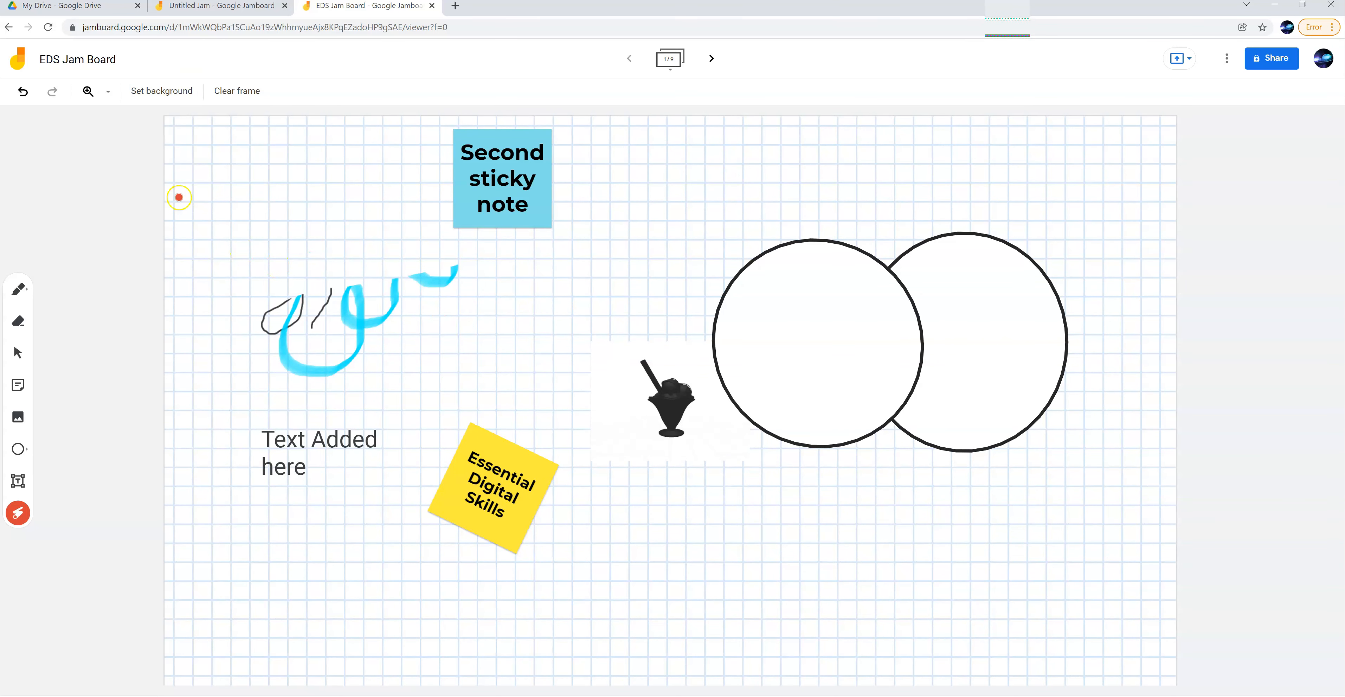
- Set the green call background image from Google Drive as the frame background
left_click(176, 100)
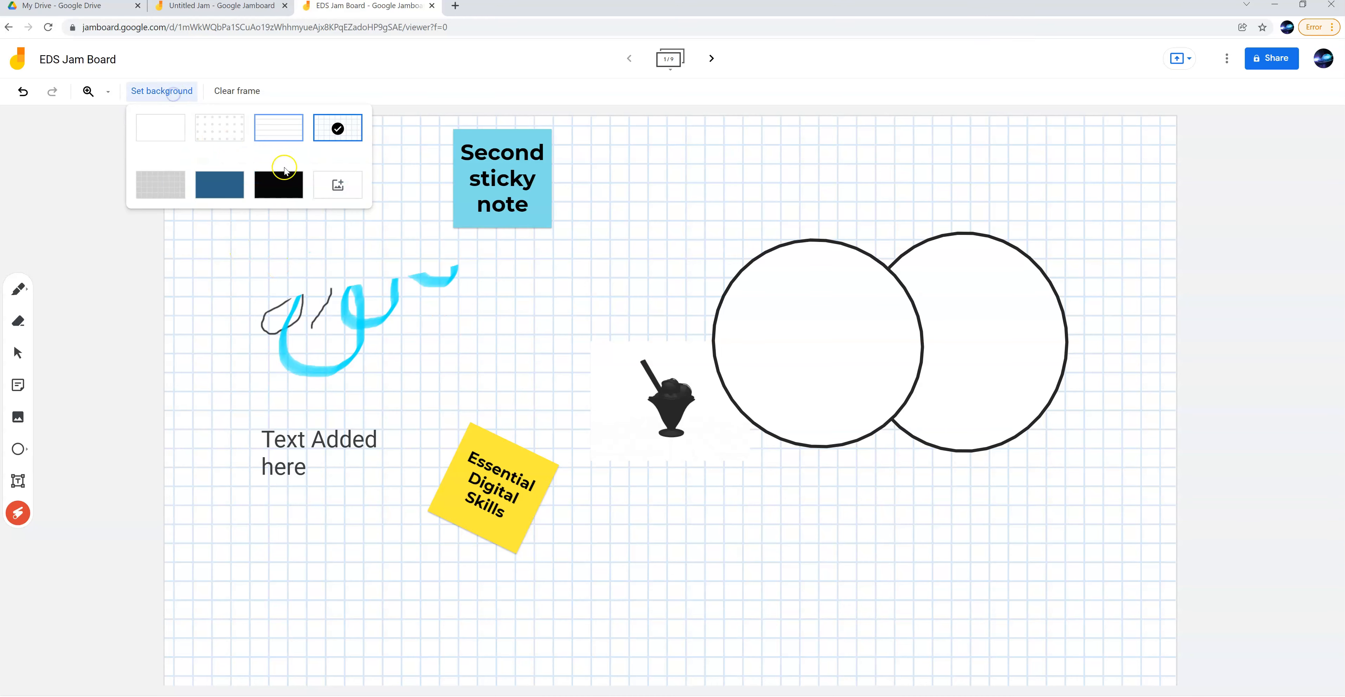
left_click(340, 189)
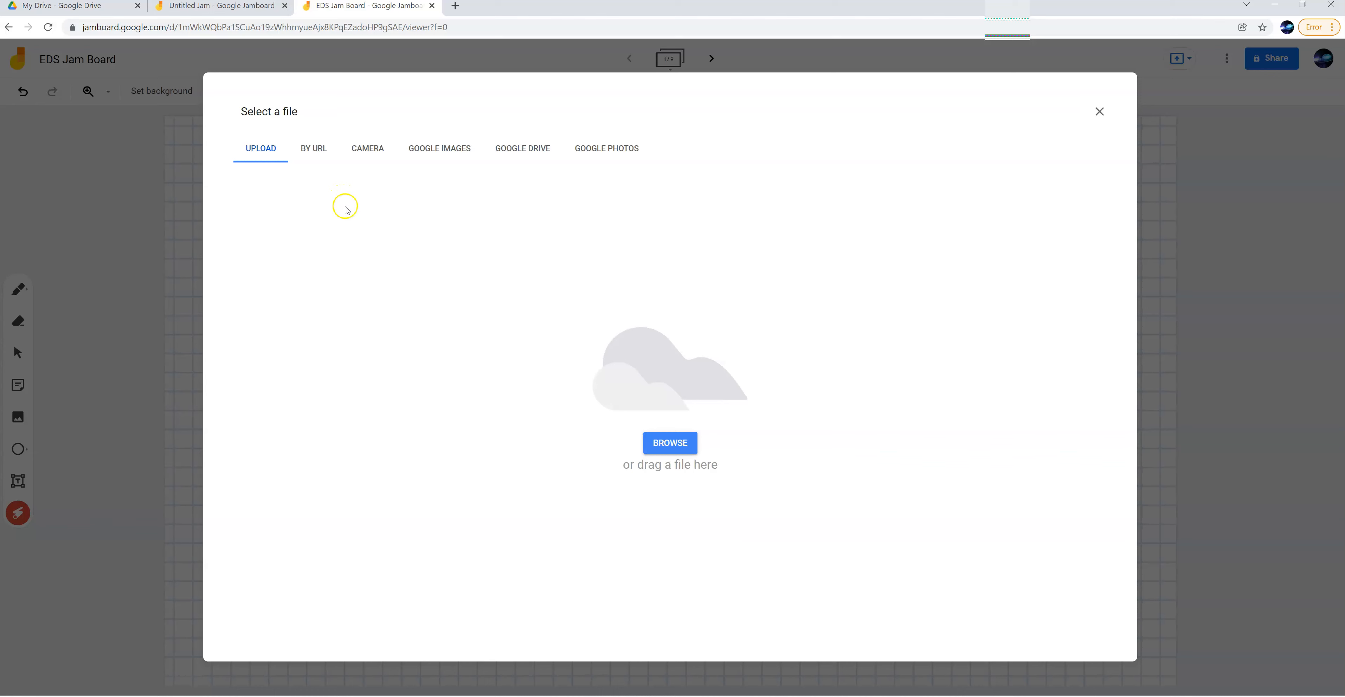
left_click(520, 151)
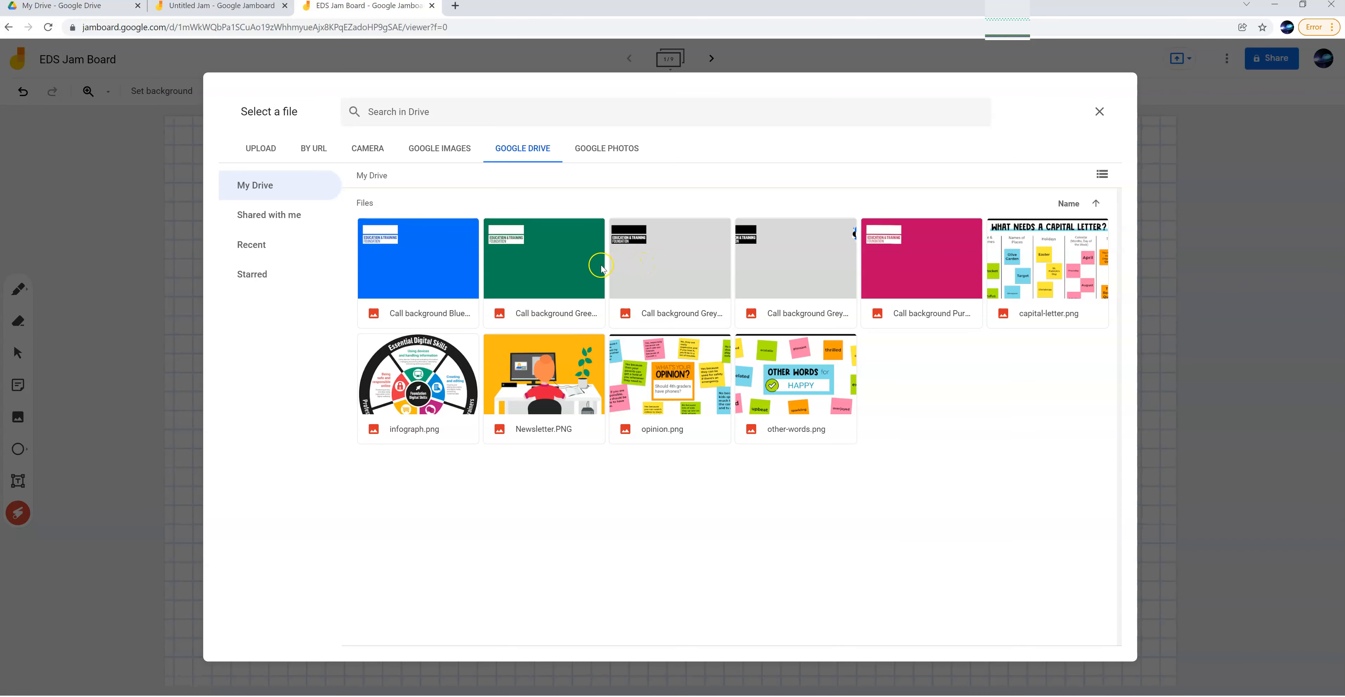
left_click(569, 272)
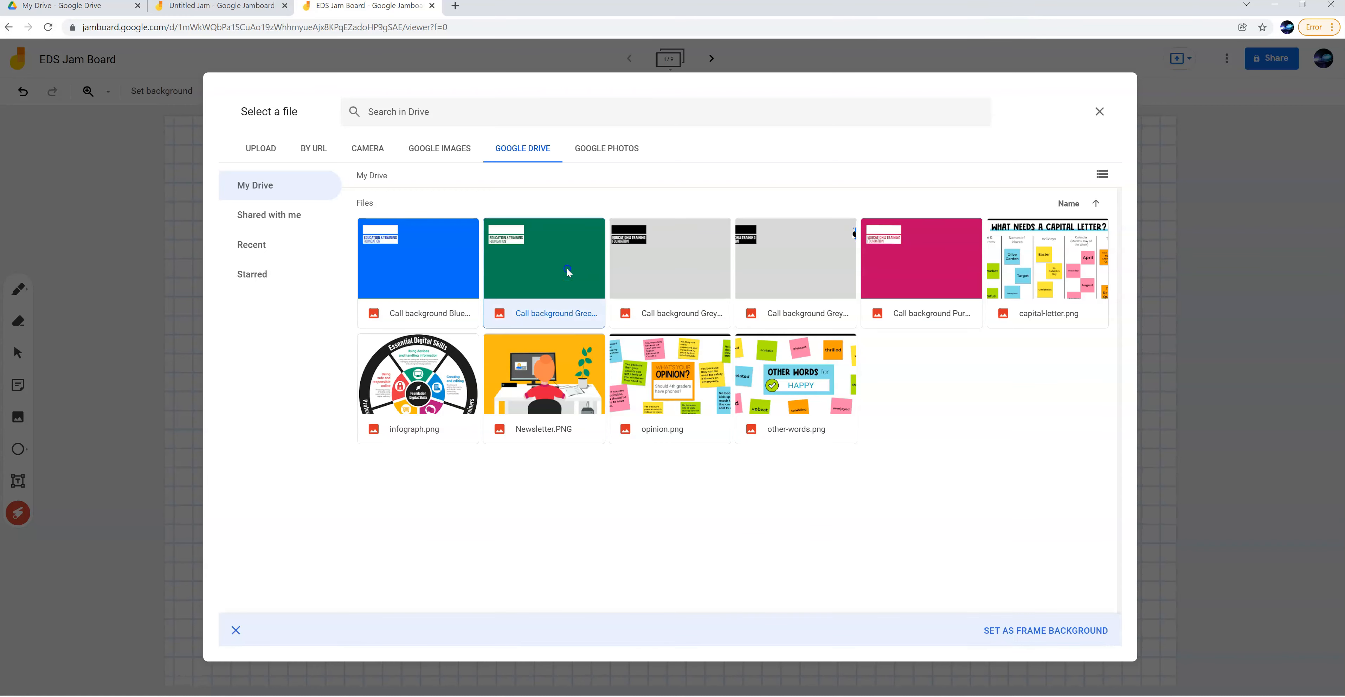
double_click(567, 269)
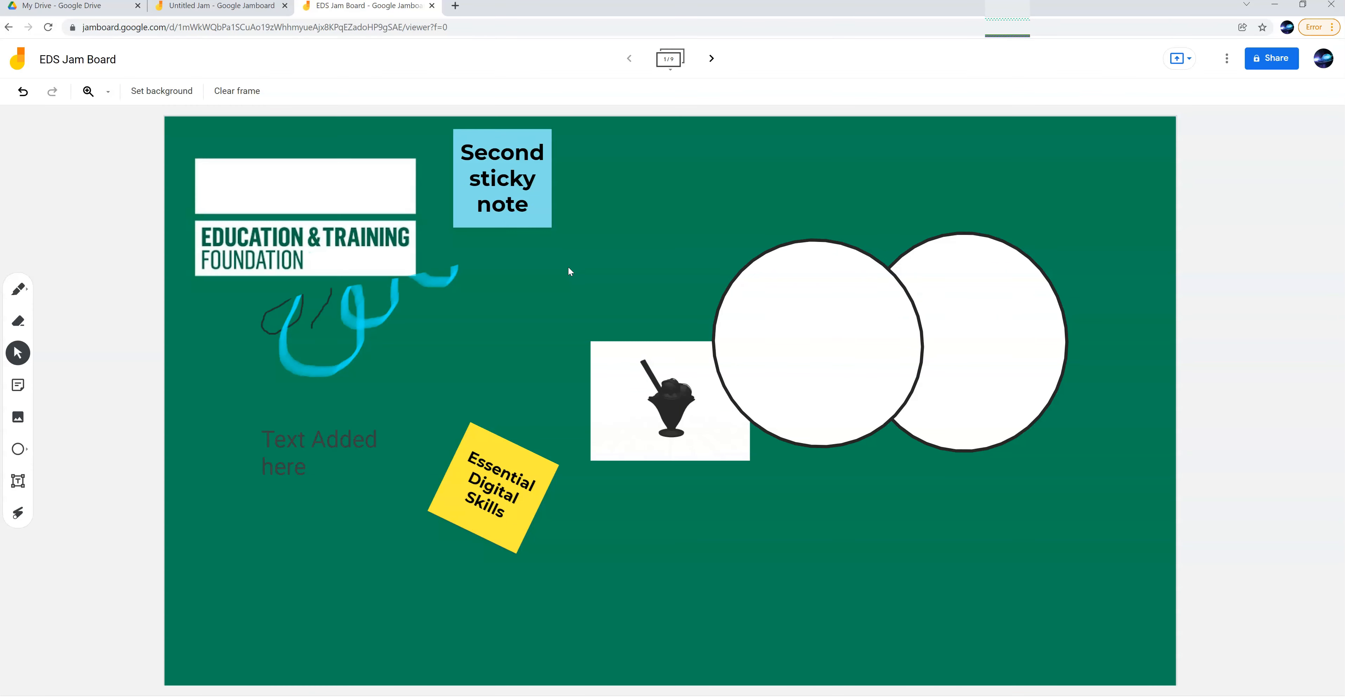
- Move the blue and yellow sticky notes onto the Education & Training Foundation logo in the background
left_click(567, 265)
left_click_drag(486, 207, 350, 294)
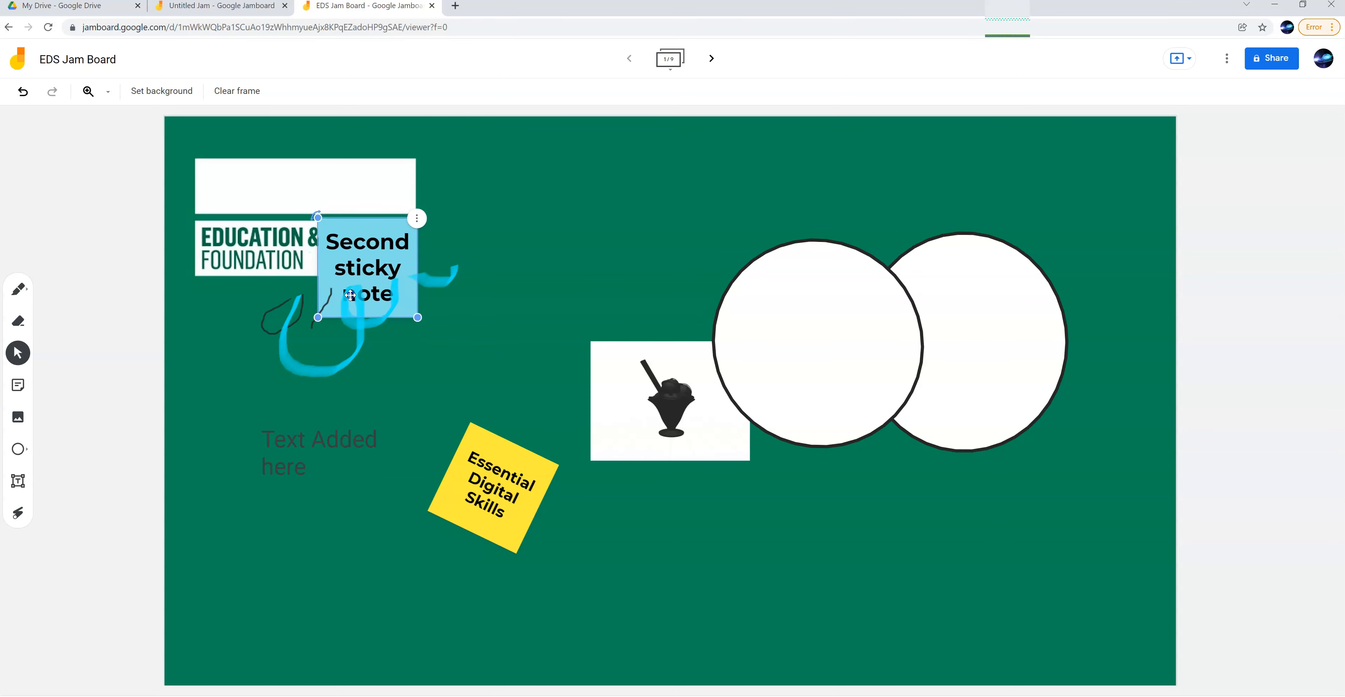
left_click_drag(478, 470, 248, 173)
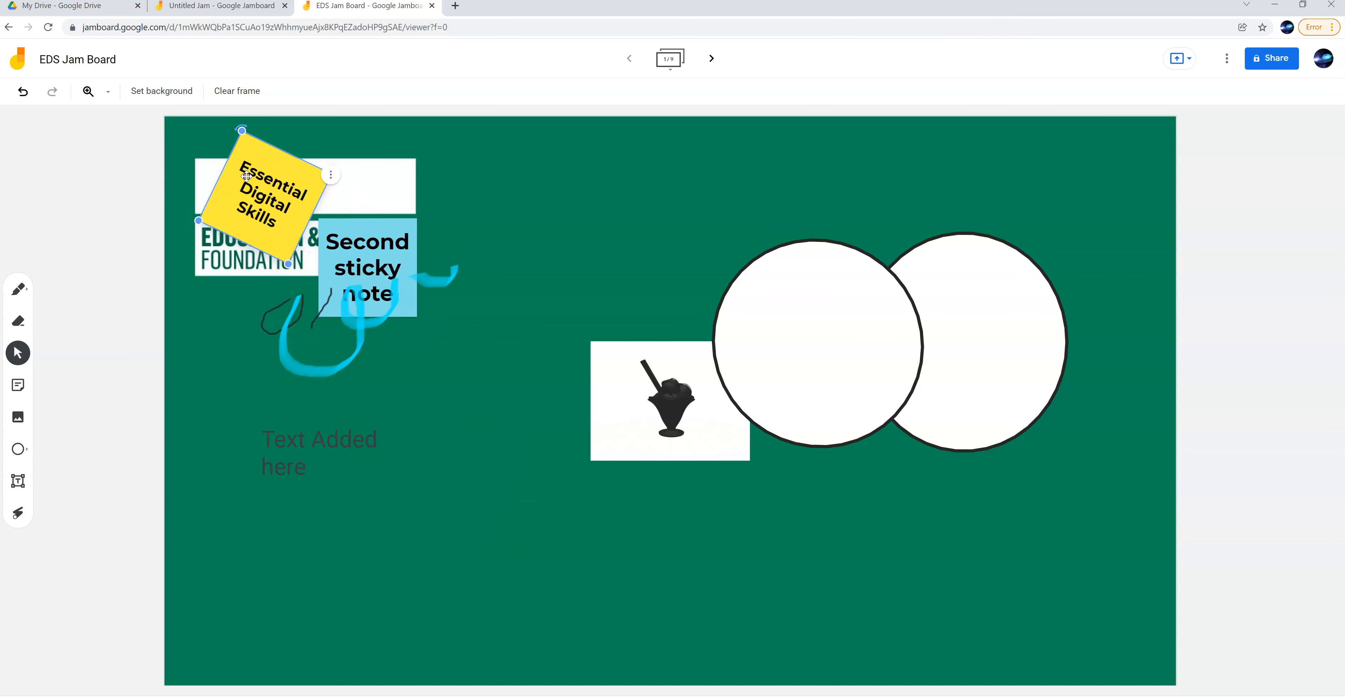
- Move the front circle between the added text and the ice-cream image, overlapping both, and leave it selected
left_click(690, 379)
left_click_drag(726, 345, 416, 430)
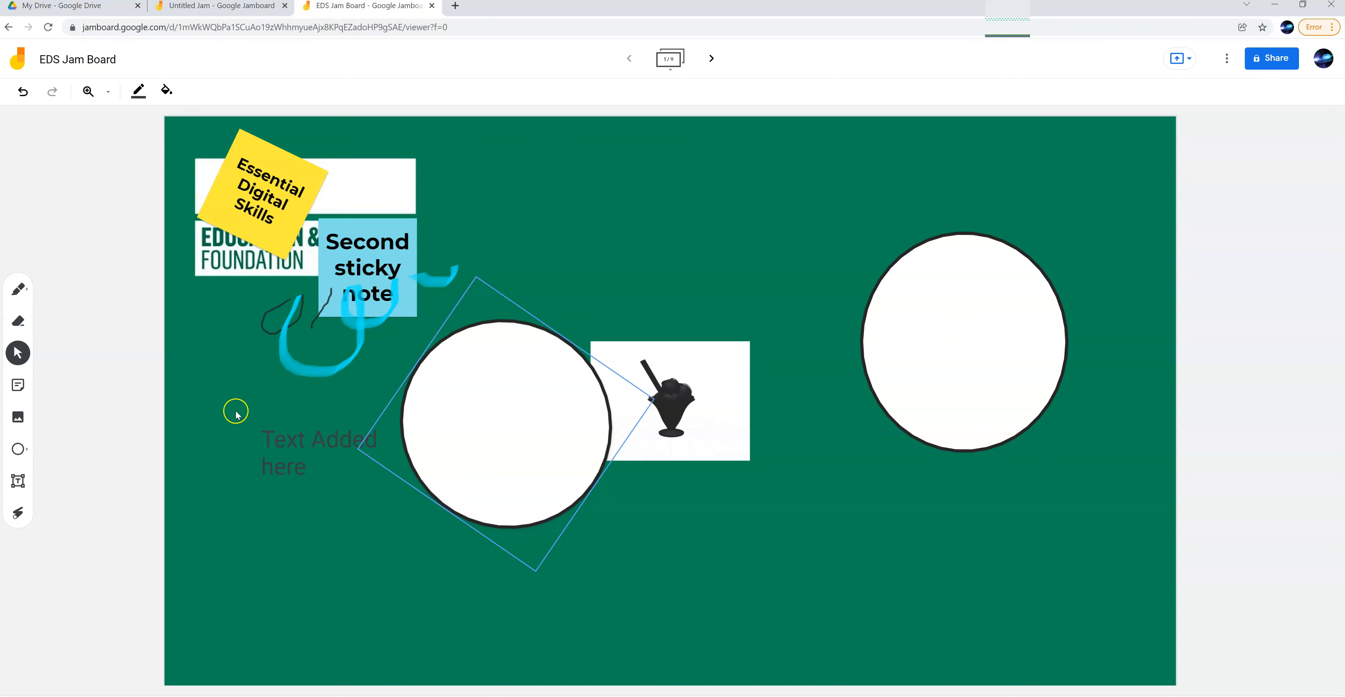
left_click(726, 478)
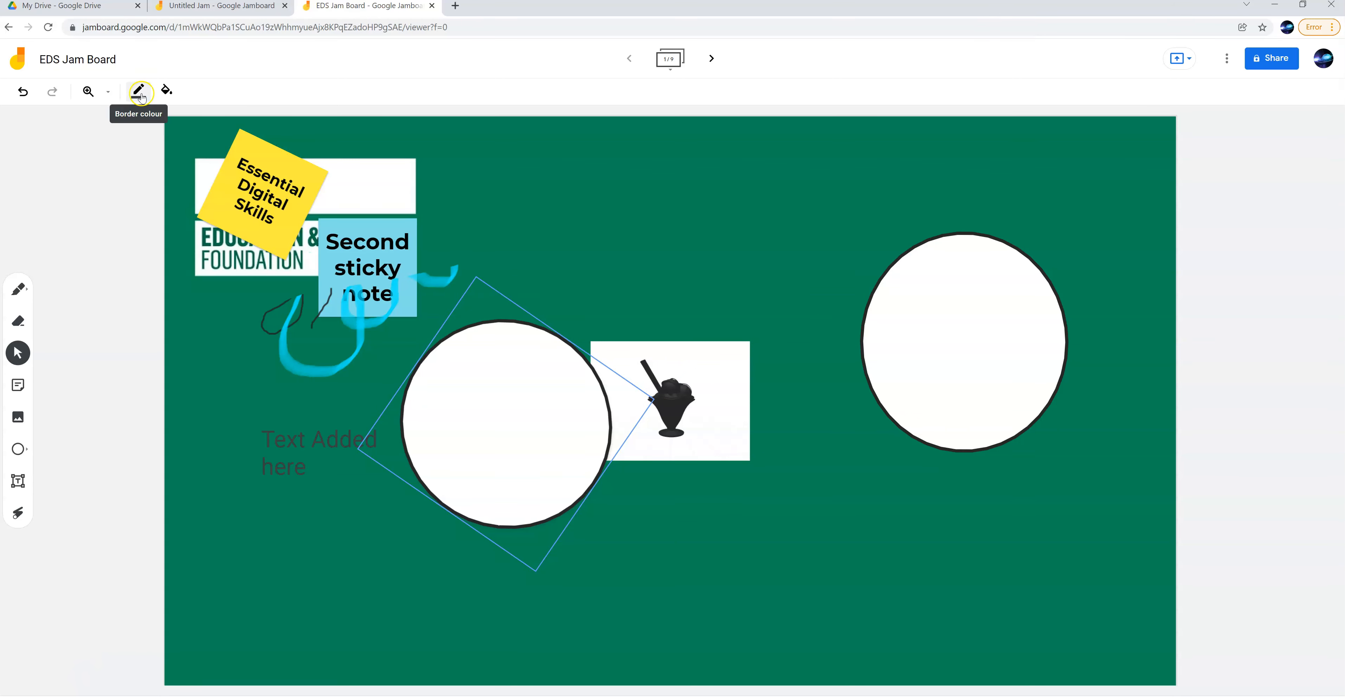
left_click(532, 380)
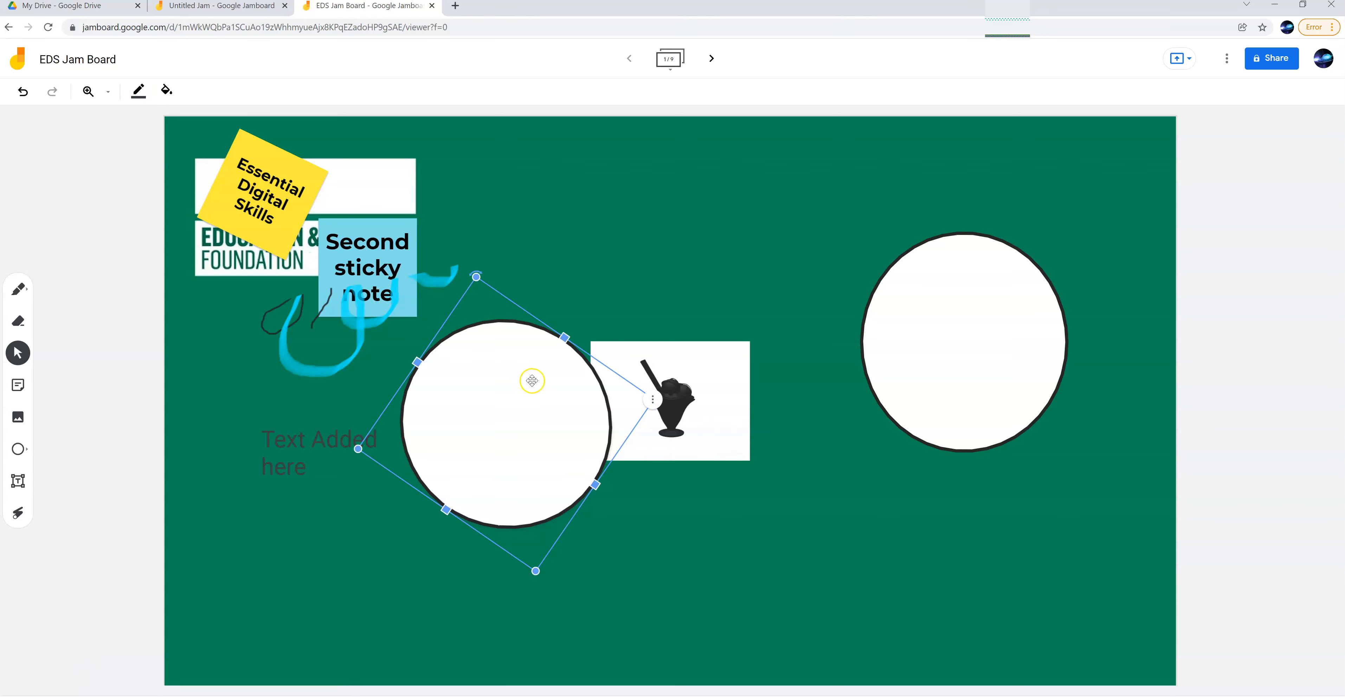
- Give the selected circle beside the ice-cream image a blue border and a light blue fill, and deselect it
left_click(143, 92)
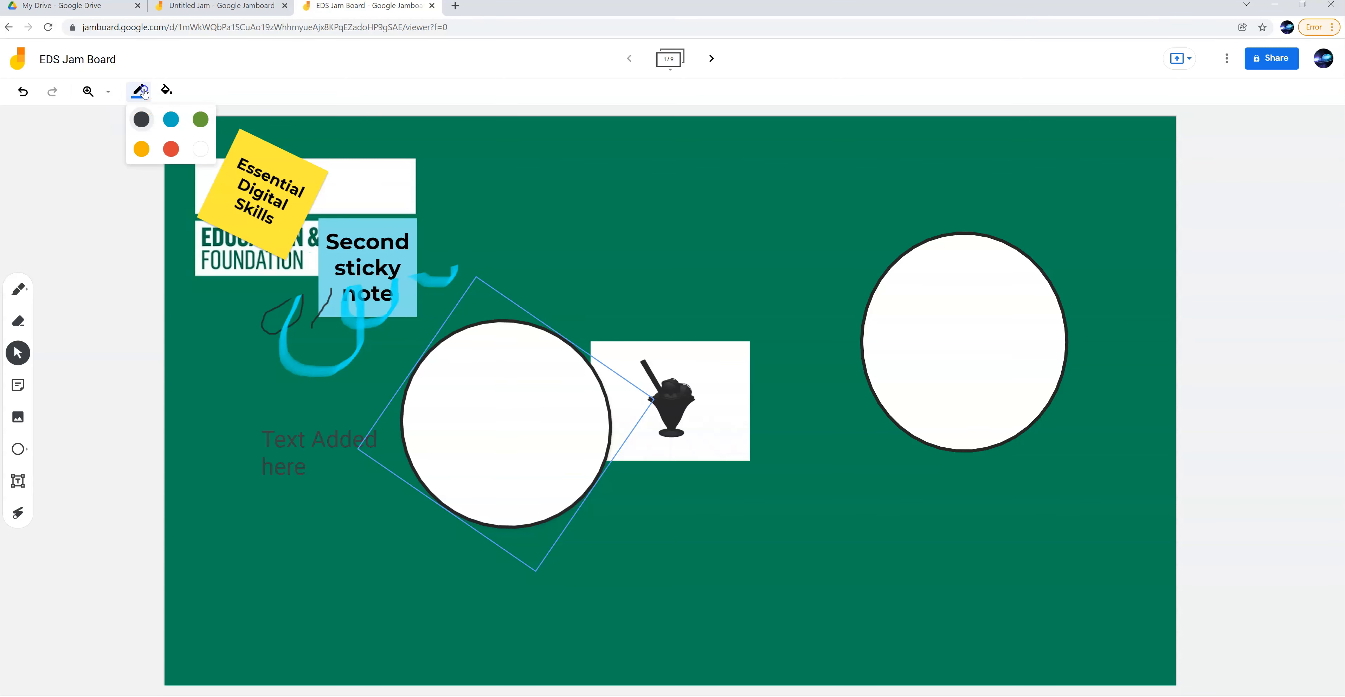
left_click(172, 121)
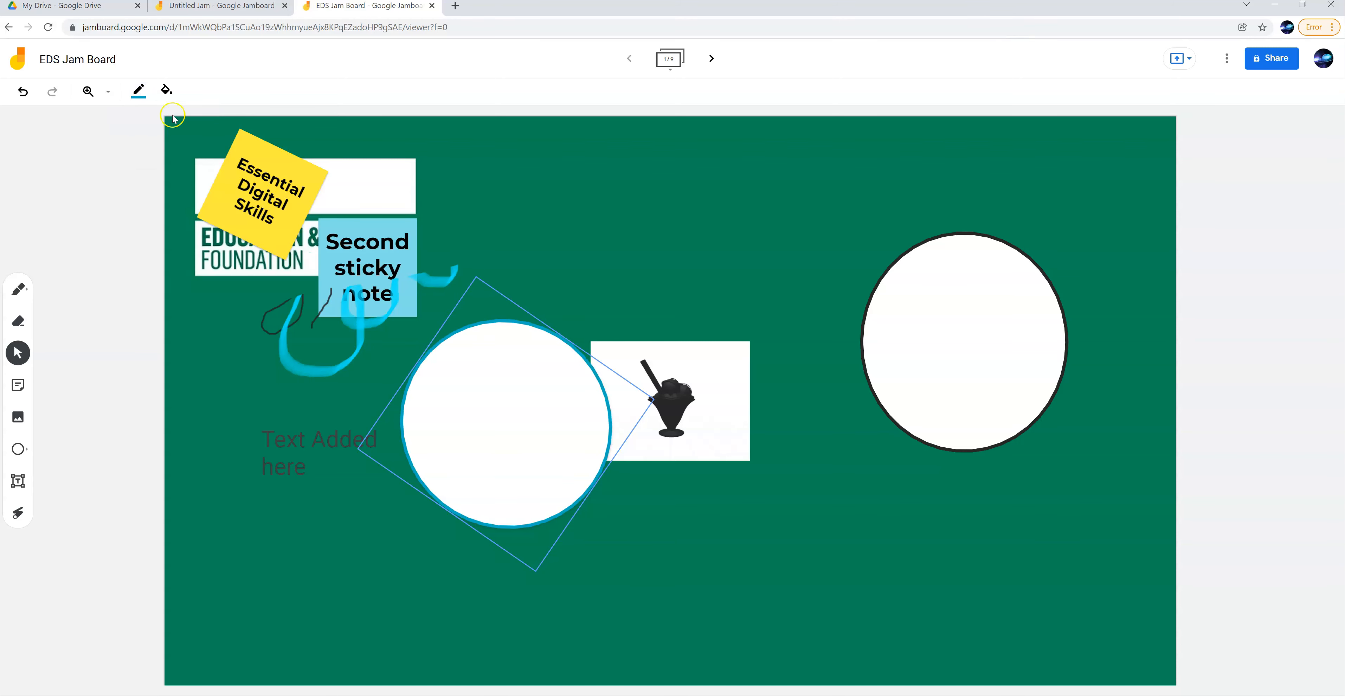
left_click(166, 90)
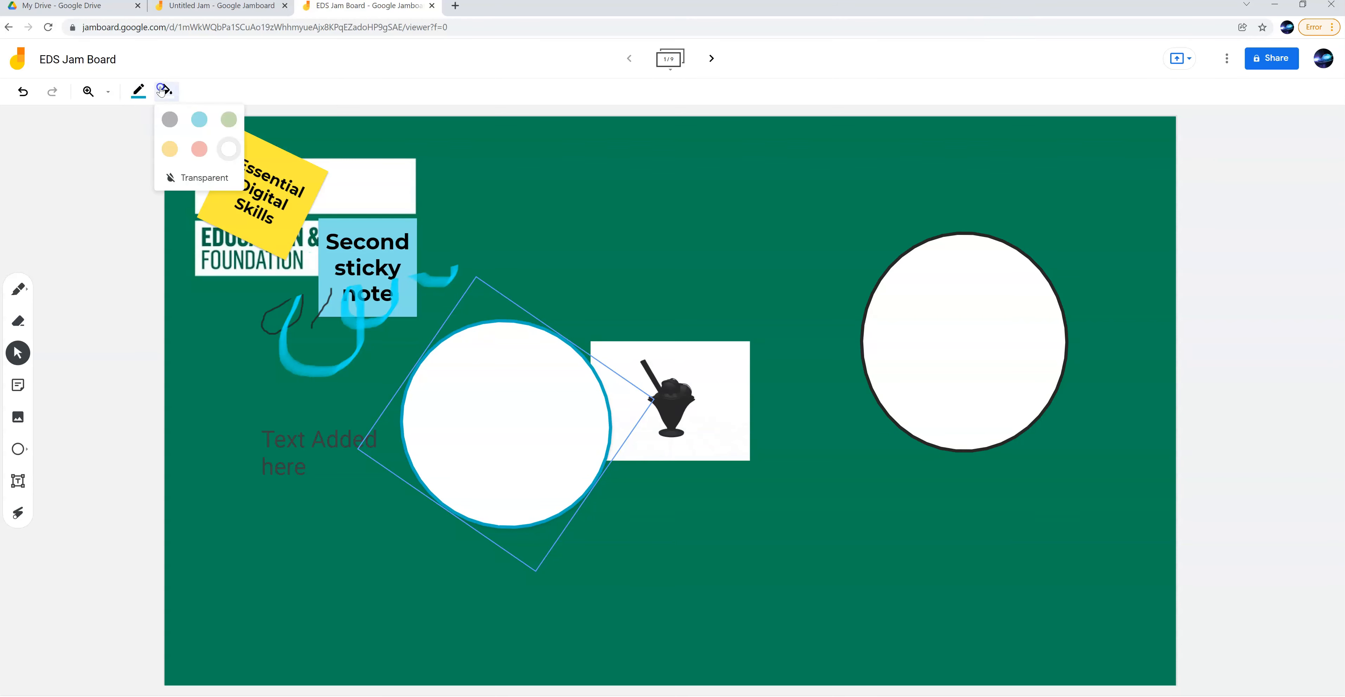
left_click(200, 121)
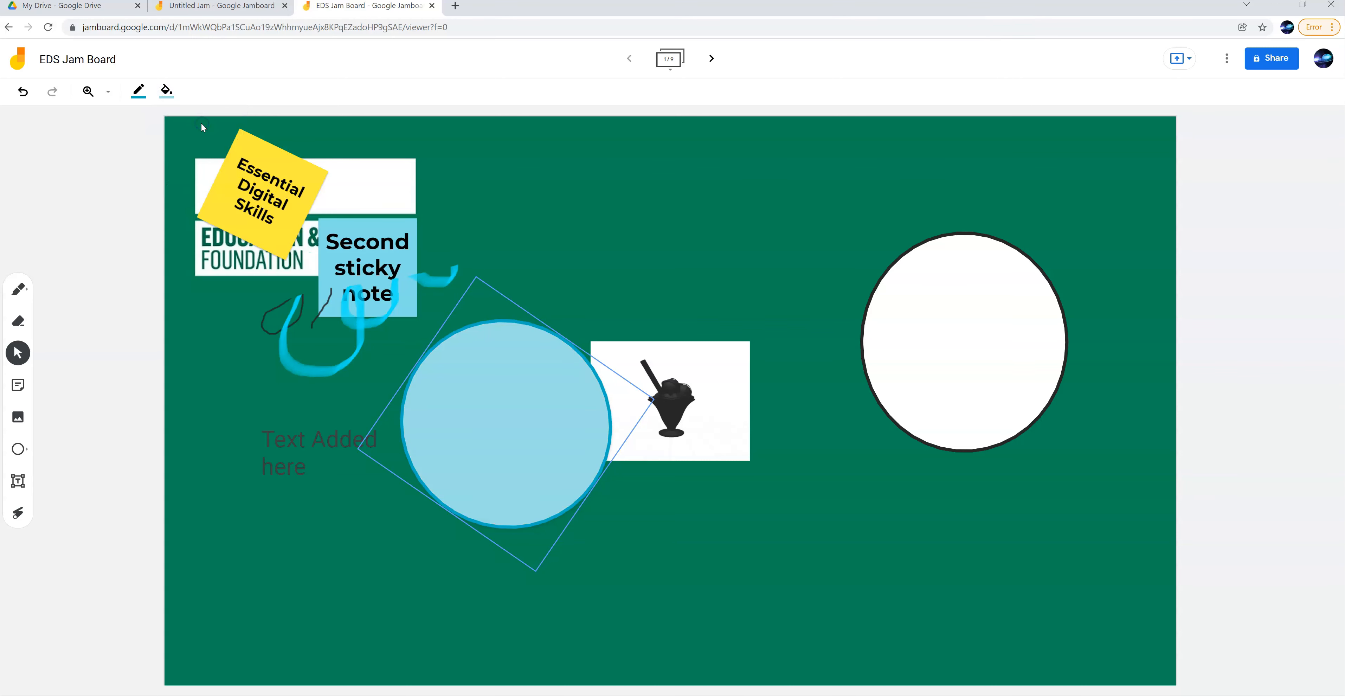
left_click_drag(508, 376, 509, 375)
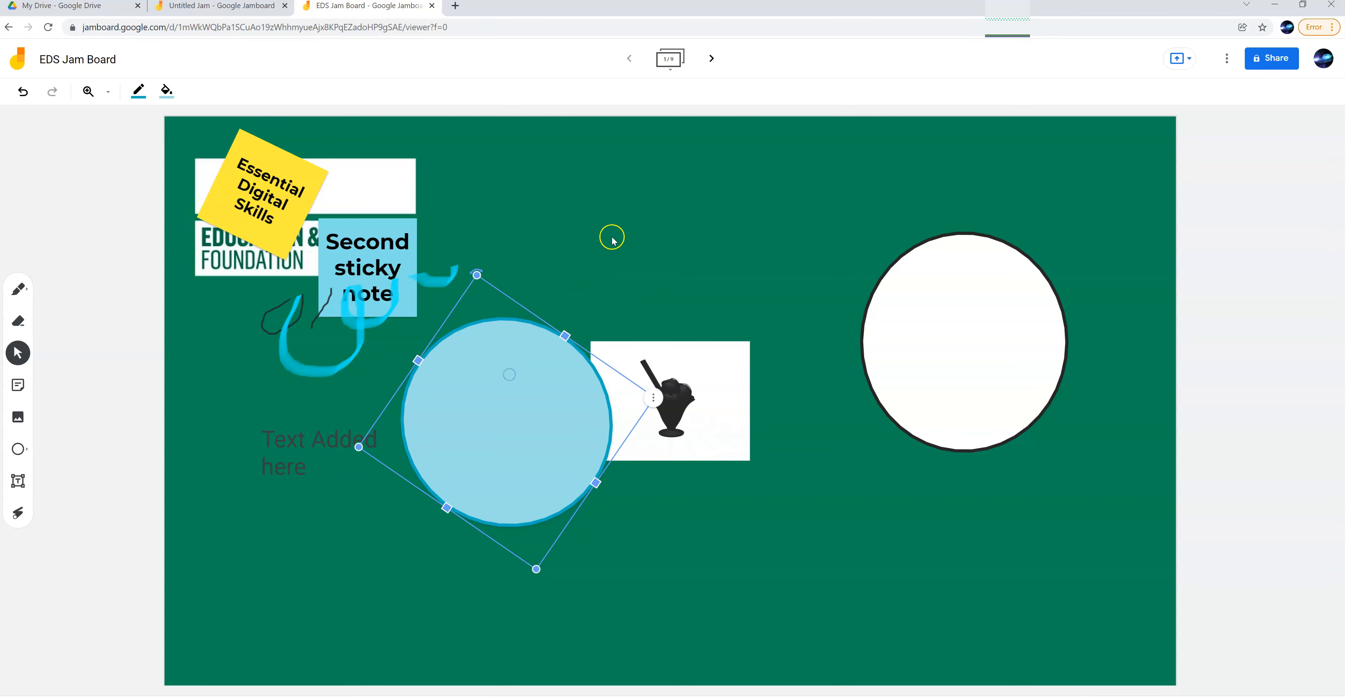
left_click(601, 221)
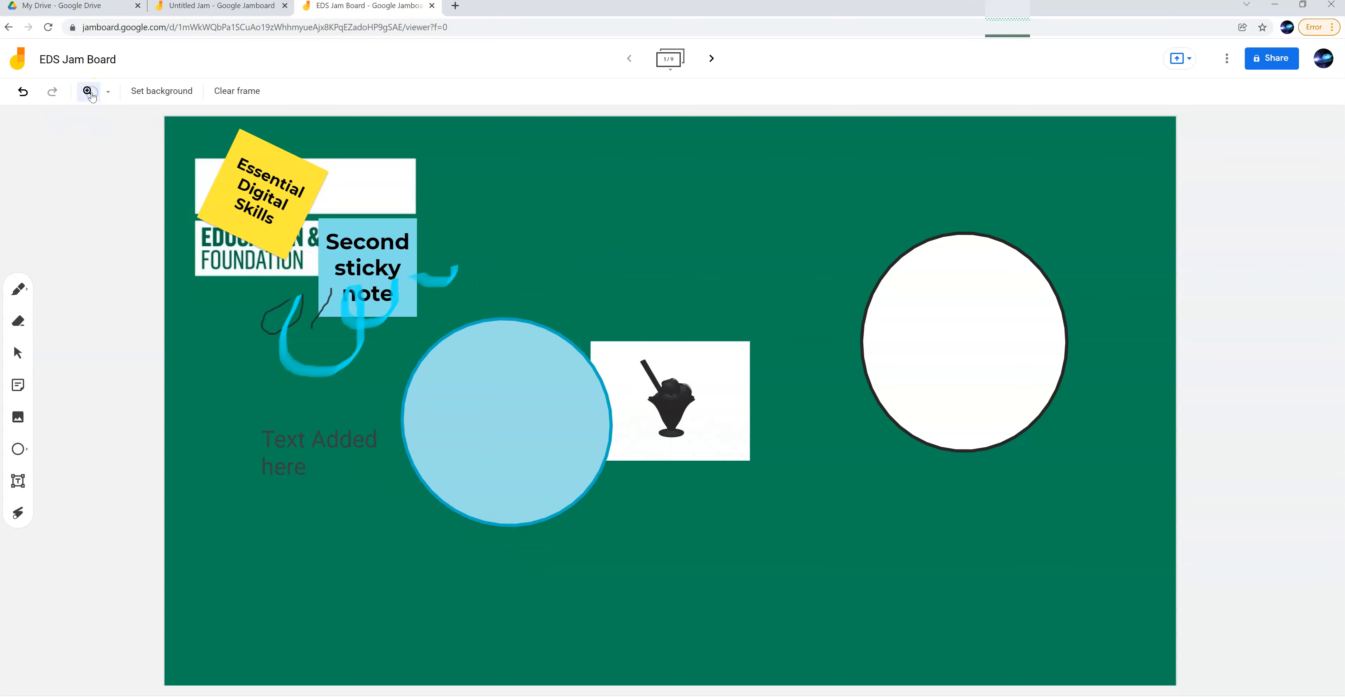
- Set the frame's zoom level to 200%
left_click(111, 93)
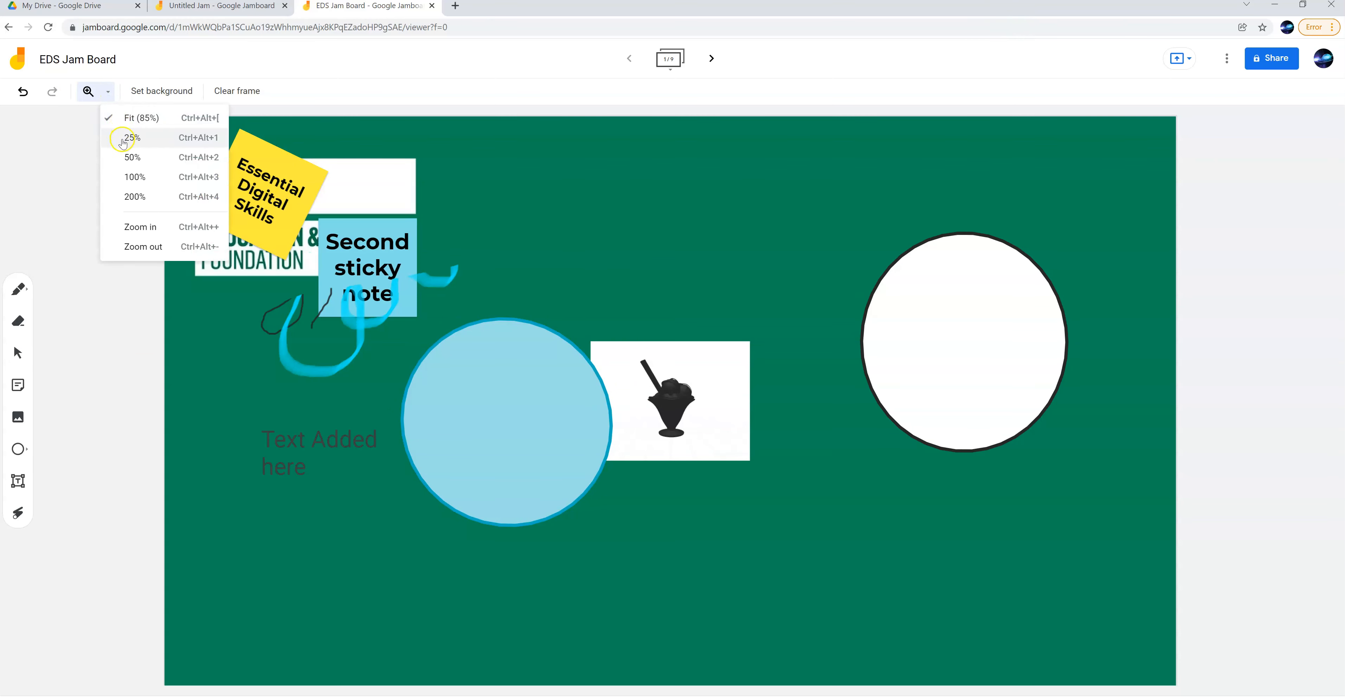
left_click(133, 197)
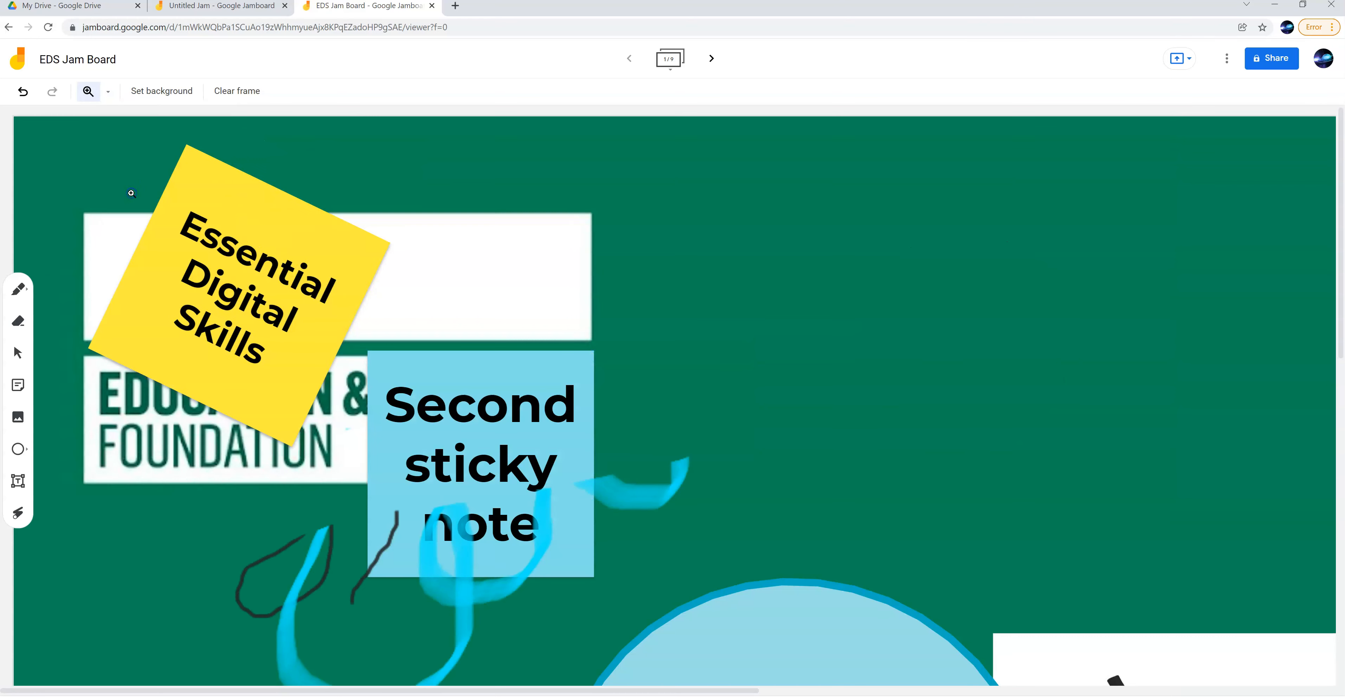